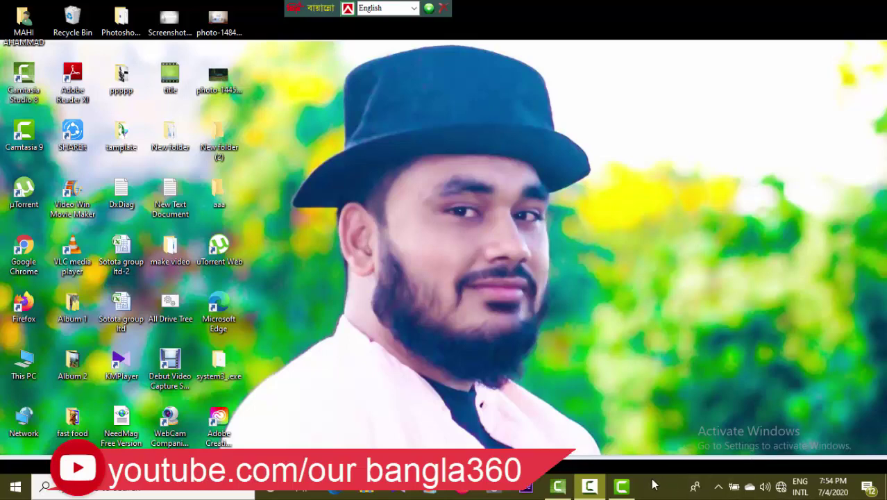
Bring the empty 'moden circle' Camtasia project forward, move the language bar aside and open the File menu.
left_click(621, 486)
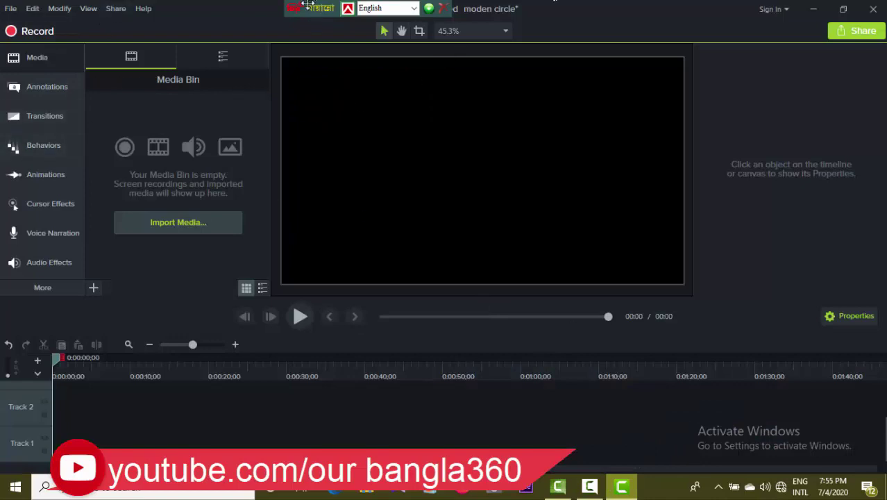
left_click_drag(313, 6, 621, 6)
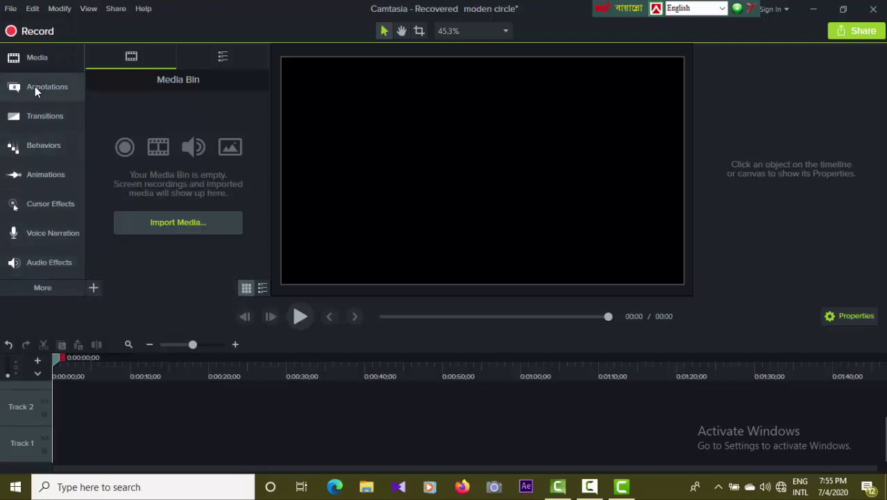
left_click(10, 10)
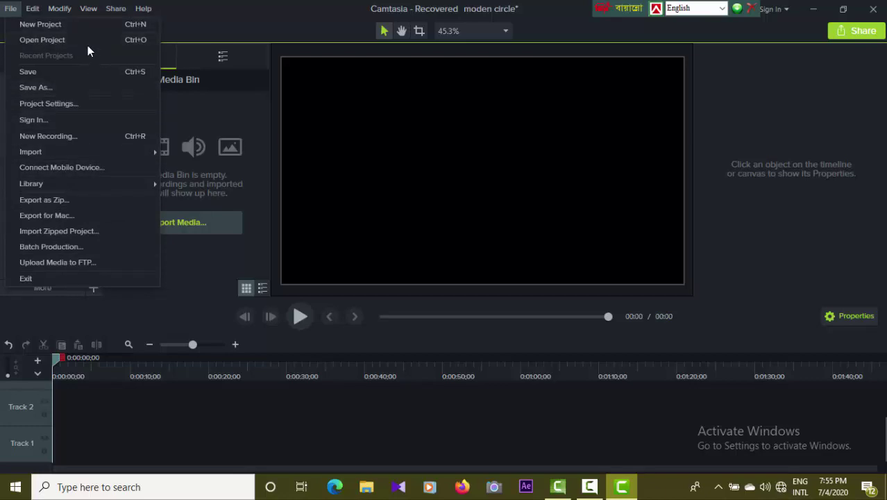
left_click(44, 39)
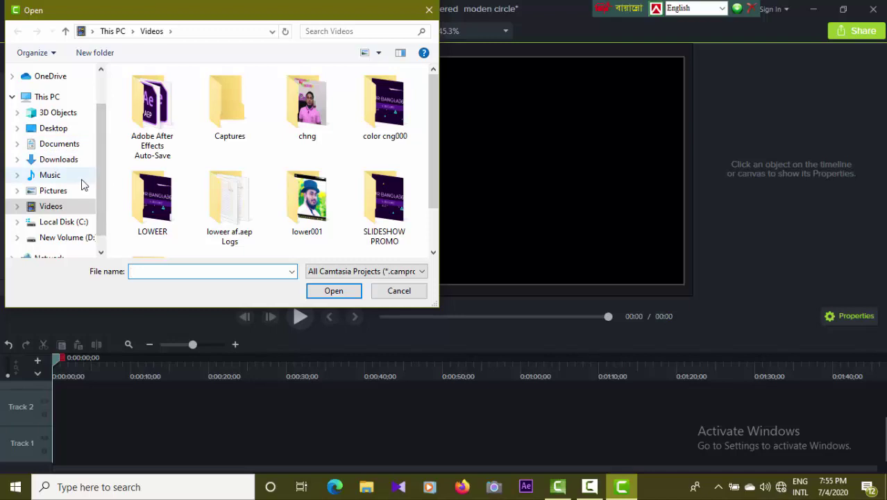
scroll(264, 217, "down", 1)
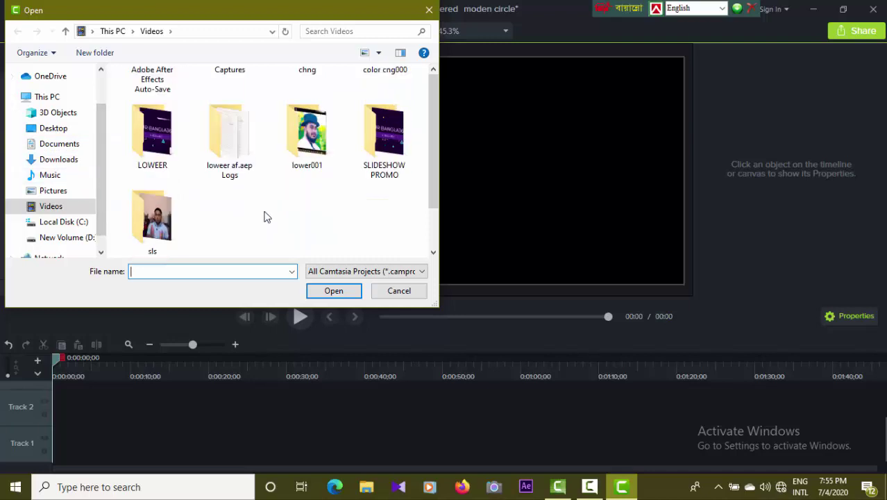
double_click(169, 237)
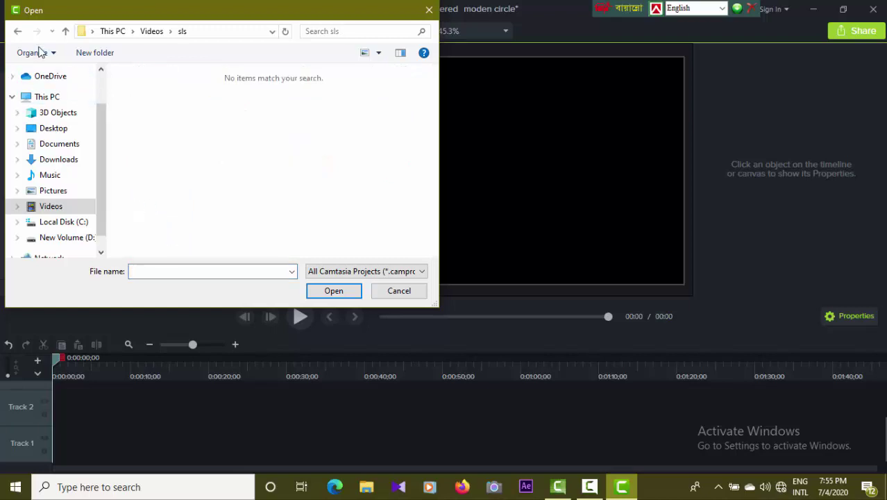
left_click(47, 194)
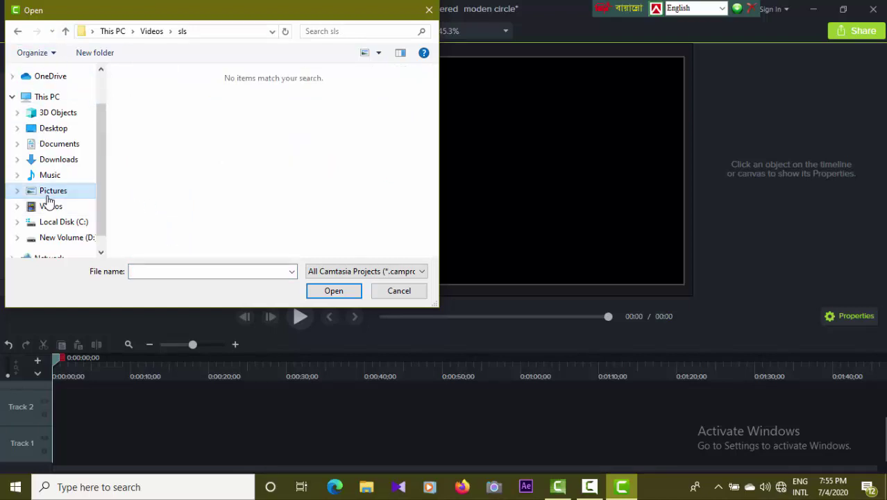
double_click(316, 182)
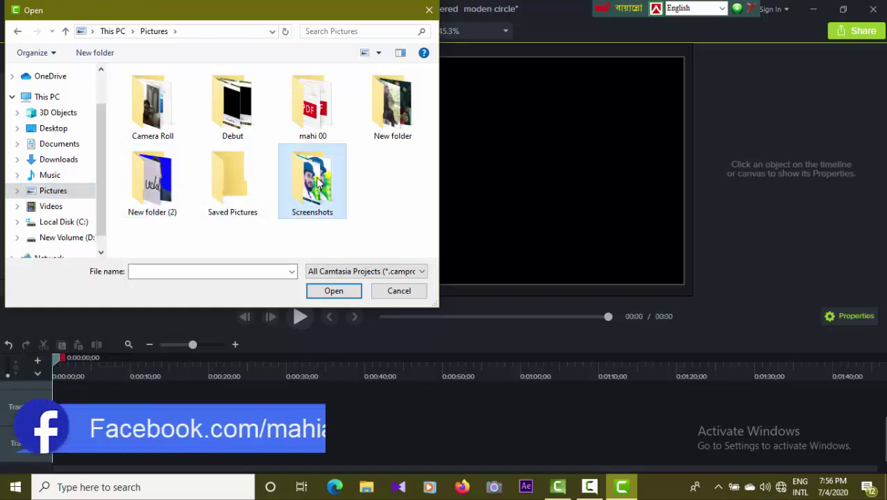
left_click(65, 31)
left_click(431, 11)
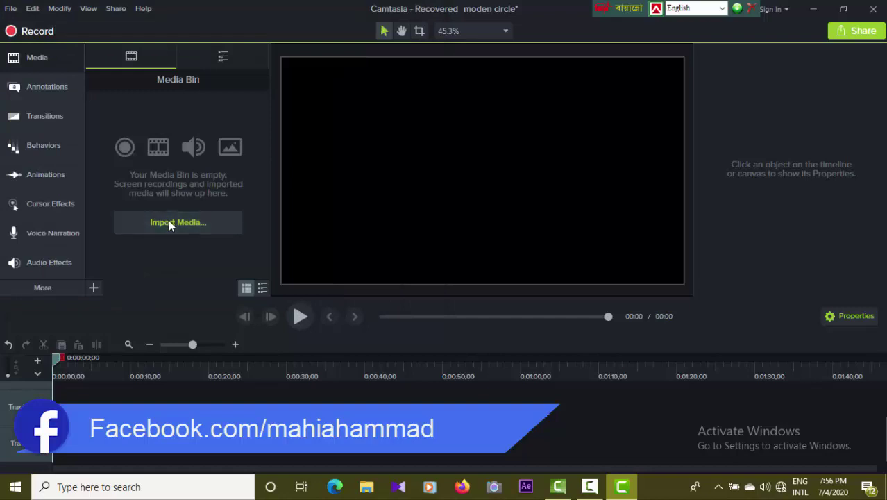
Import chng.mp4 from the Videos > chng folder into the media bin.
left_click(169, 223)
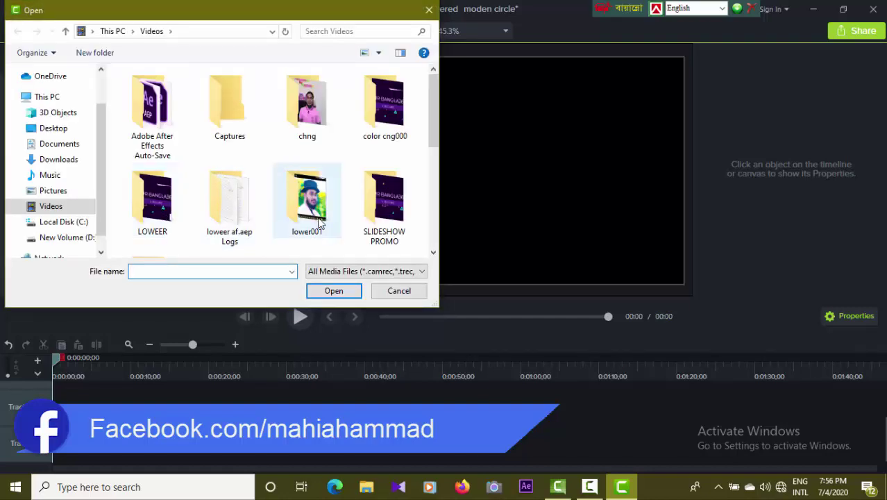
left_click(304, 132)
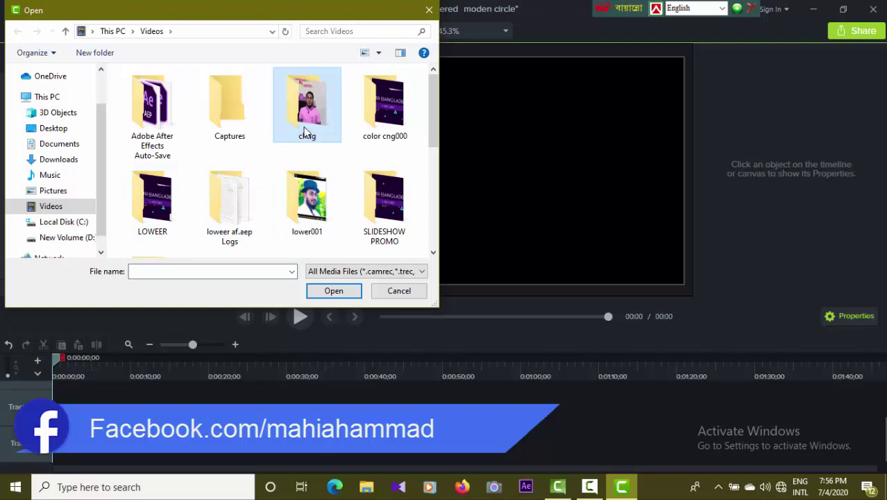
double_click(305, 124)
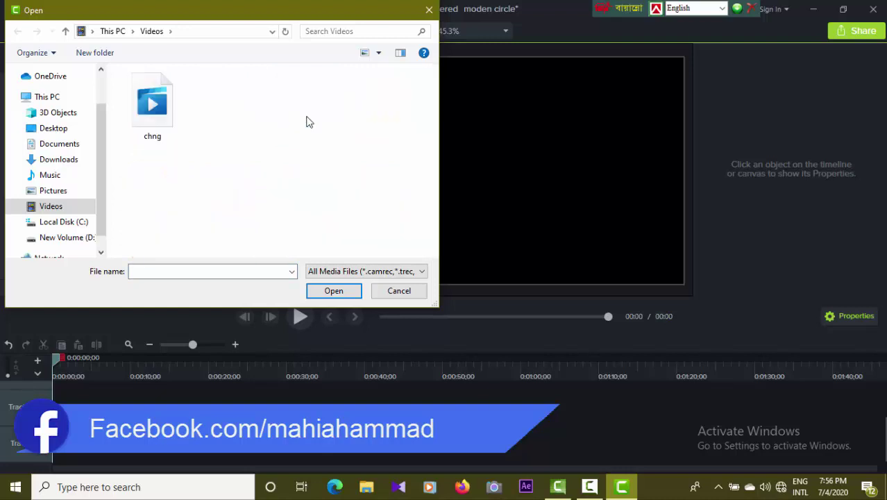
left_click(171, 120)
left_click(341, 292)
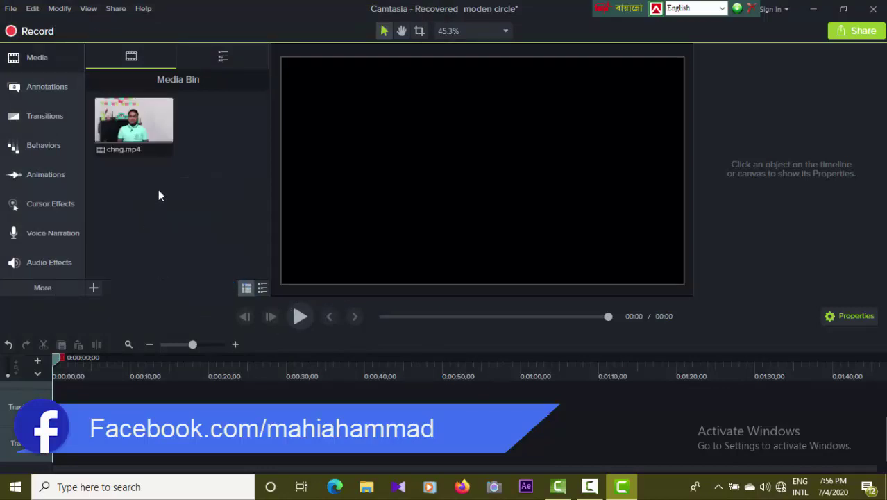
Place chng.mp4 as a clip on Track 1 and briefly preview it.
left_click_drag(133, 125, 92, 343)
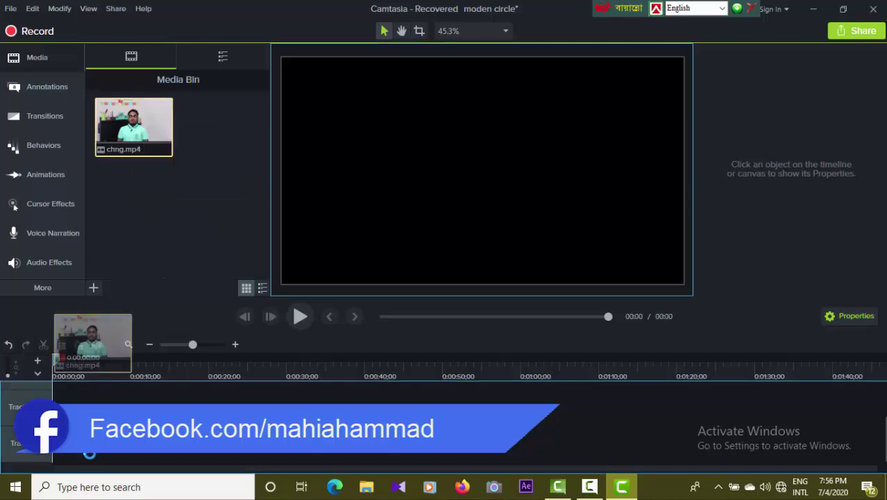
left_click_drag(89, 452, 90, 451)
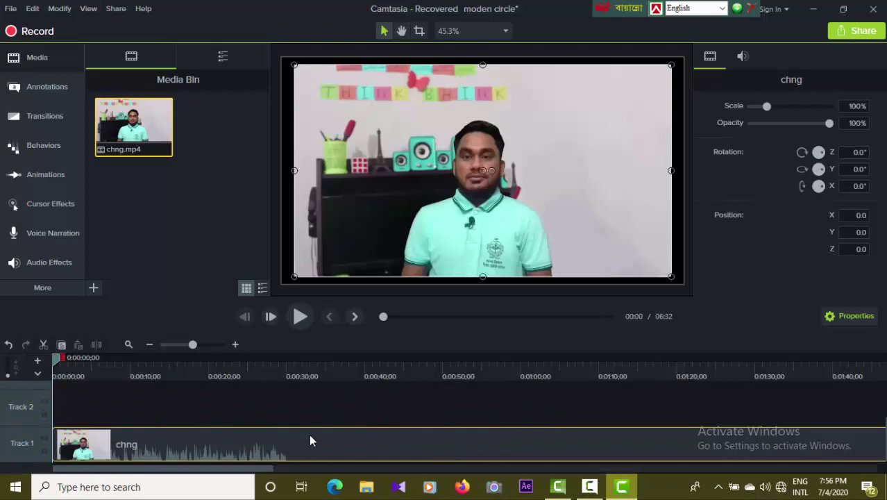
left_click(300, 316)
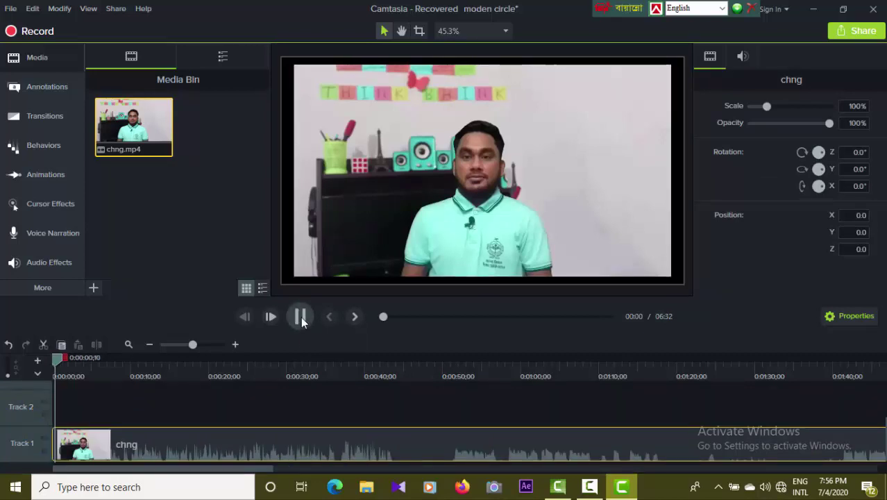
left_click(301, 316)
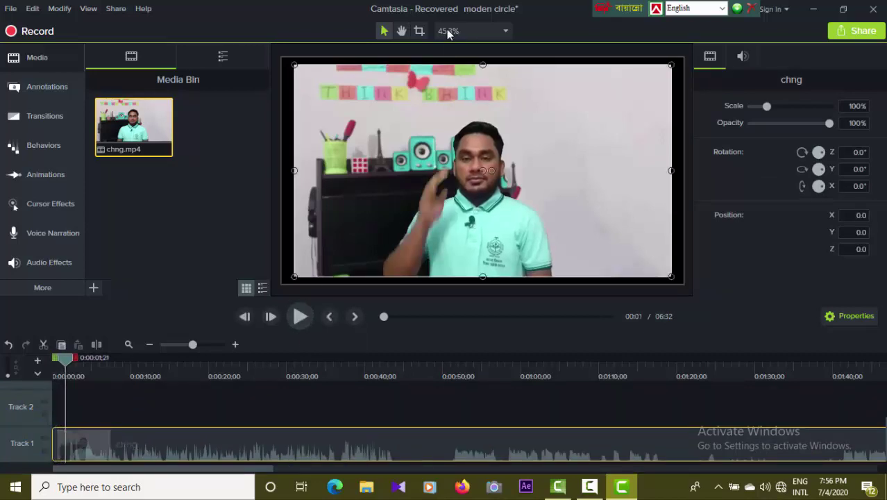
Zoom the canvas to 25%, then fit it back to the preview area.
left_click(495, 33)
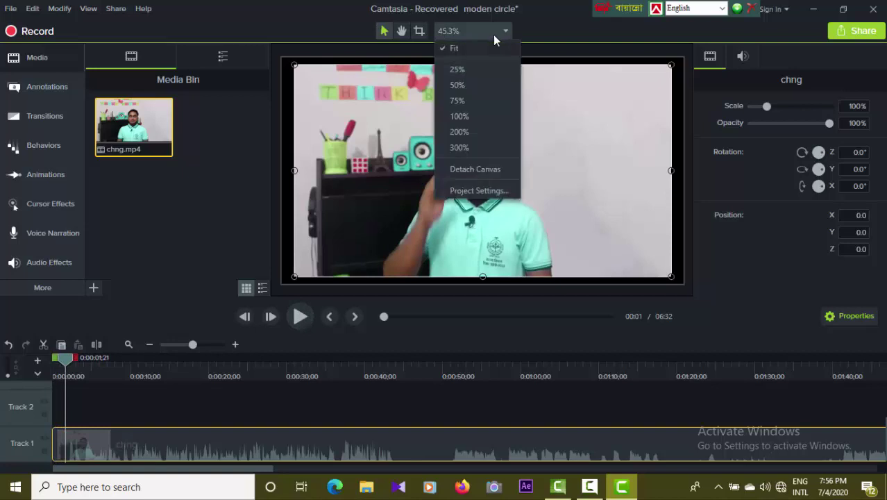
left_click(457, 71)
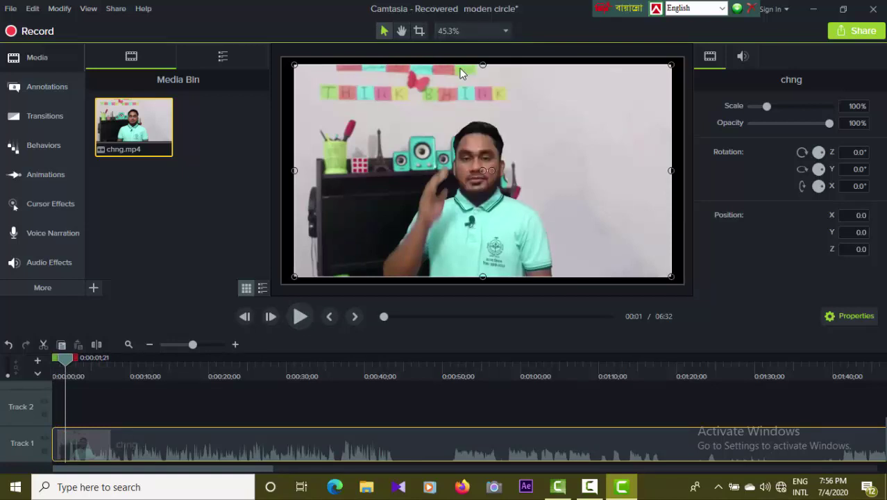
left_click(503, 35)
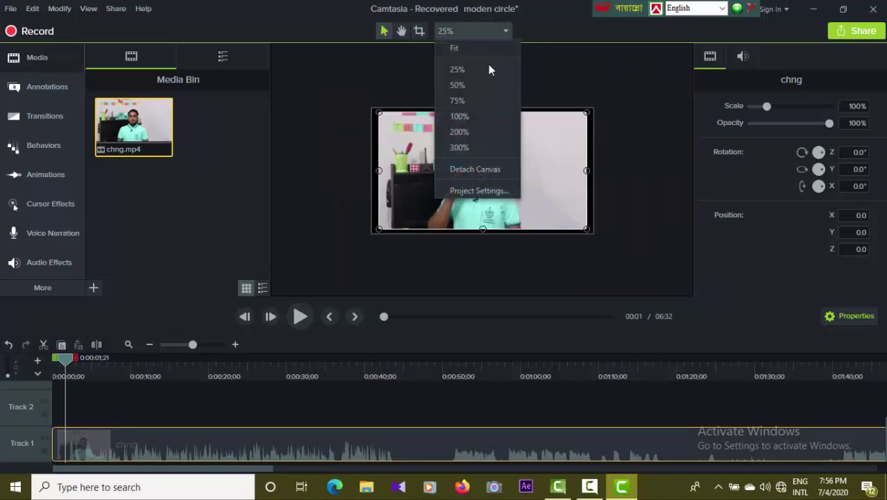
left_click(467, 49)
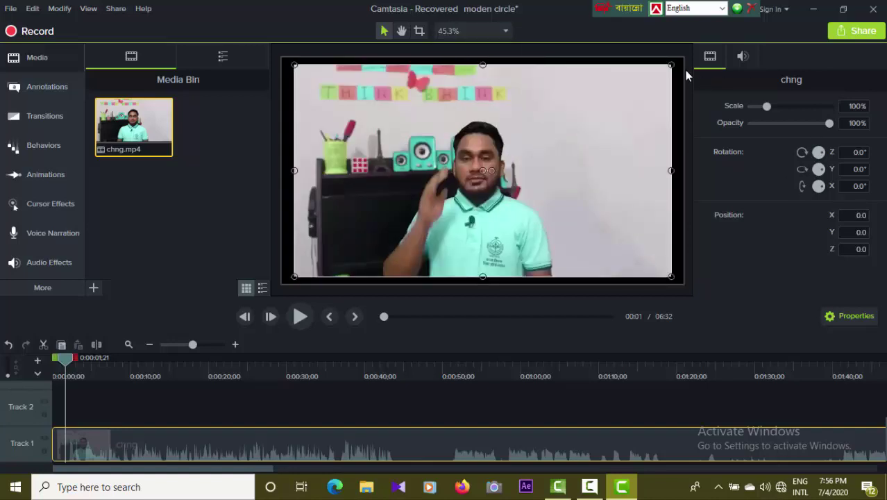
Shrink the chng clip to 89.1% scale and 92% opacity.
left_click_drag(672, 64, 552, 132)
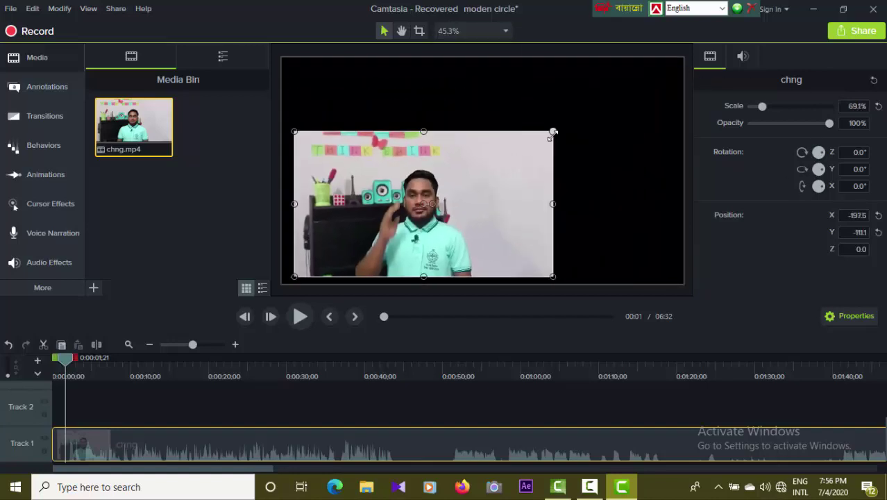
left_click_drag(563, 168, 617, 136)
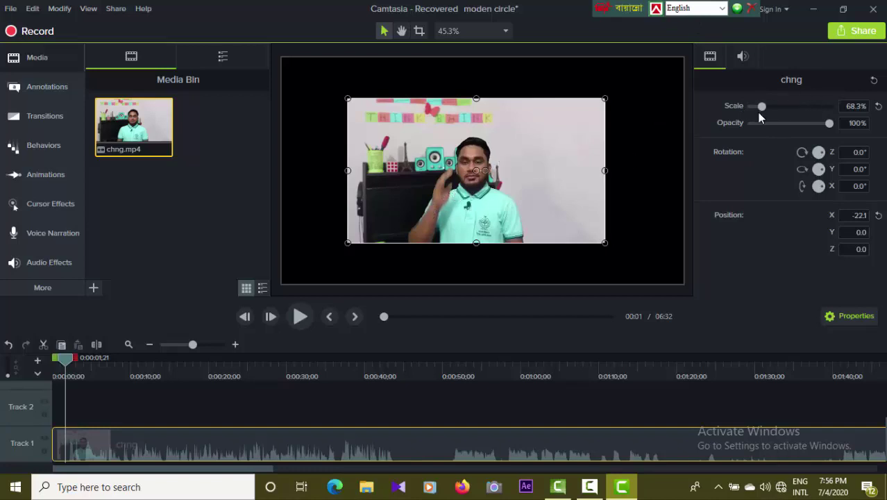
mouse_move(762, 107)
left_mouse_down()
mouse_move(747, 109)
mouse_move(765, 107)
left_mouse_up()
mouse_move(830, 123)
left_mouse_down()
mouse_move(783, 123)
mouse_move(827, 123)
mouse_move(823, 148)
left_mouse_up()
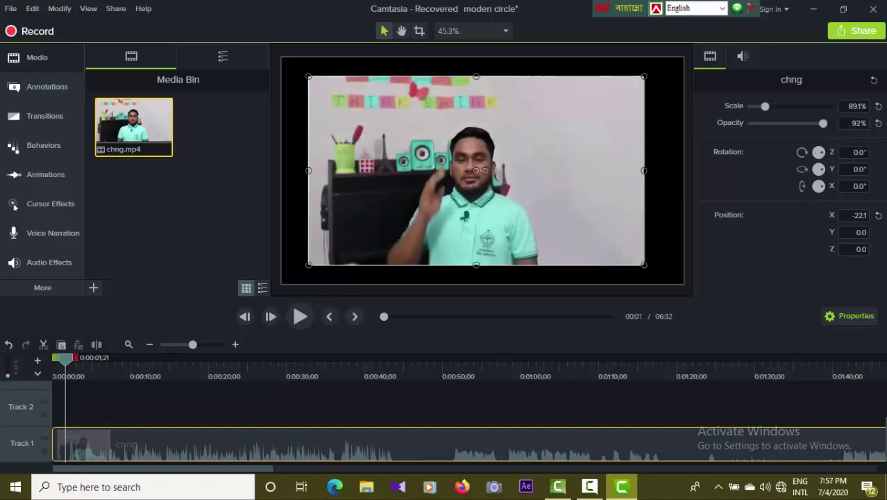
Tilt the clip 5° on Z rotation and re-centre it on the canvas.
left_click(865, 154)
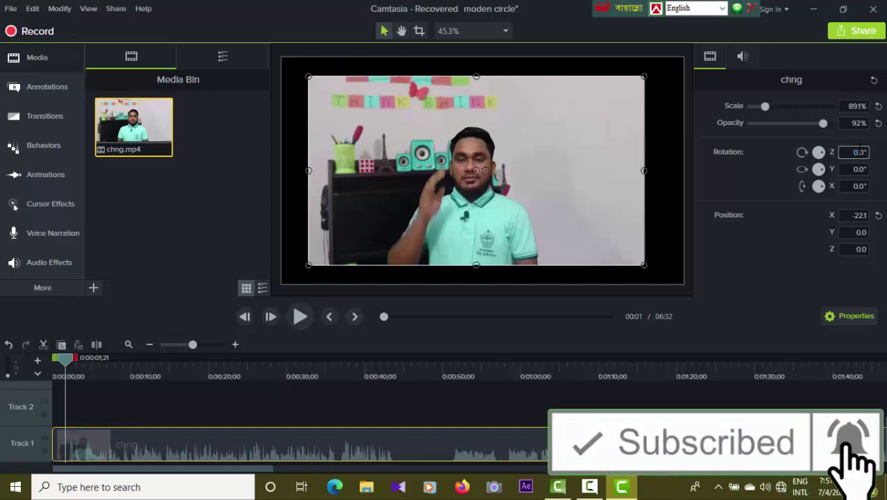
type("5")
key("Return")
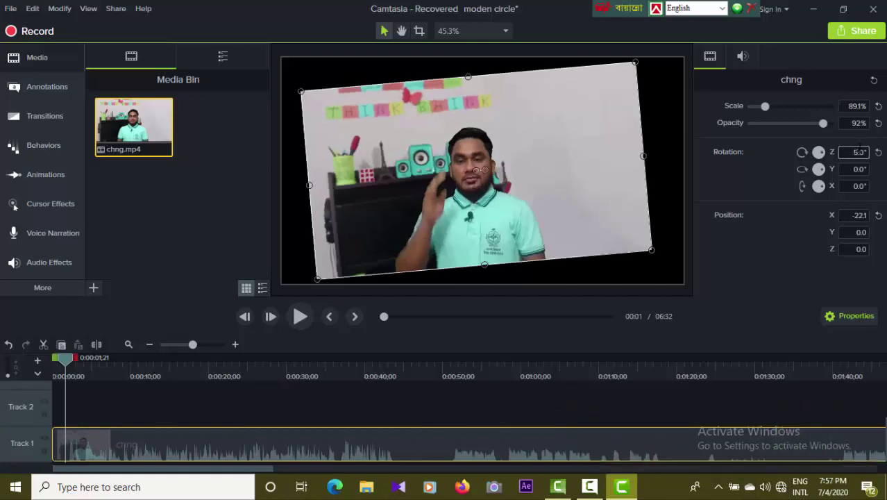
left_click_drag(479, 172, 493, 176)
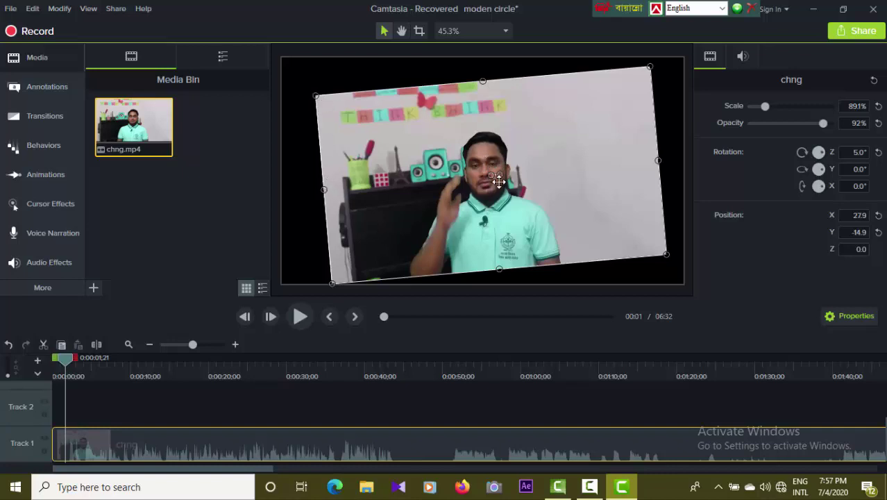
left_click_drag(495, 177, 486, 171)
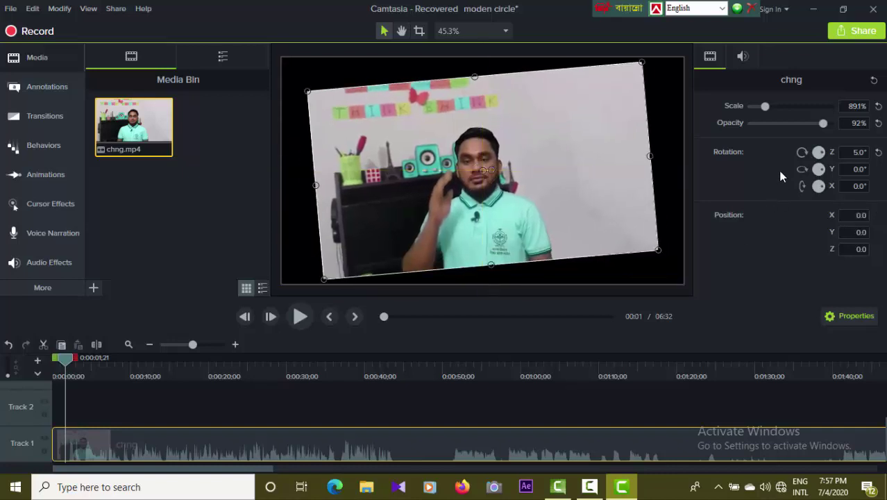
Try a 10° Y rotation, then reset both Z and Y rotation to 0.
left_click(860, 170)
type("10")
key("Return")
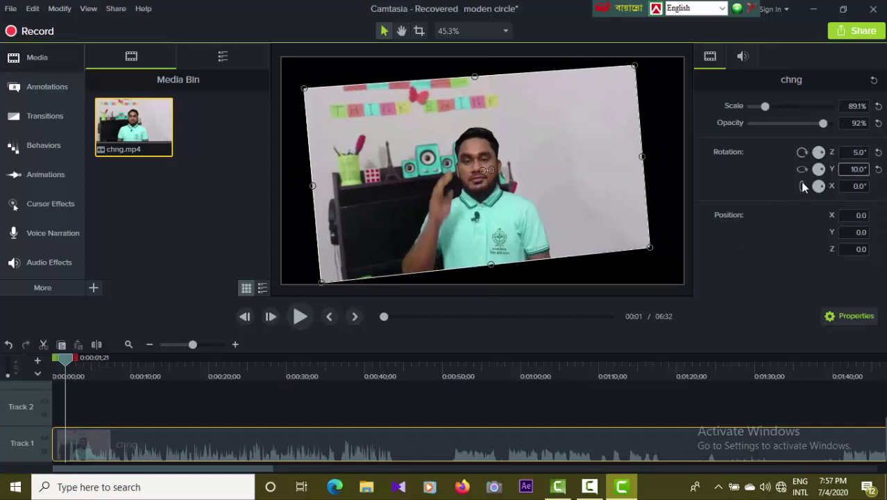
left_click(878, 152)
left_click(879, 169)
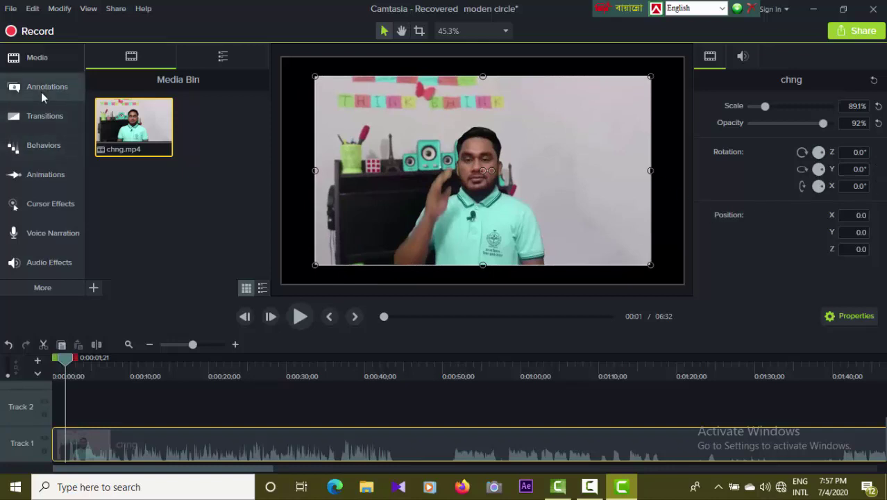
Add the purple Basic speech-bubble callout at the start and enlarge it over the video.
left_click_drag(66, 361, 60, 361)
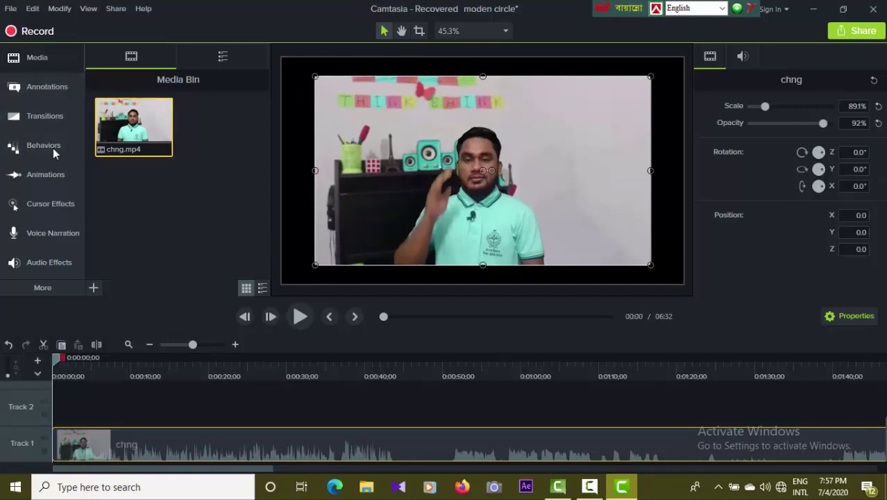
left_click(44, 90)
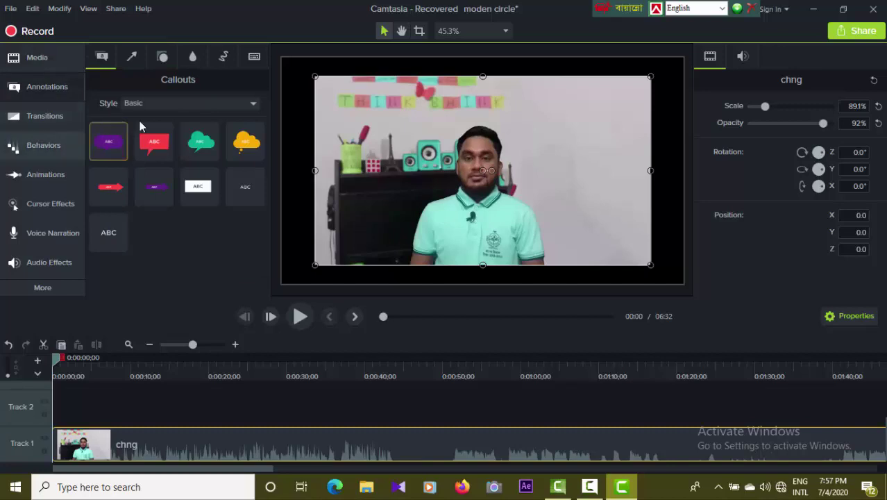
left_click(141, 151)
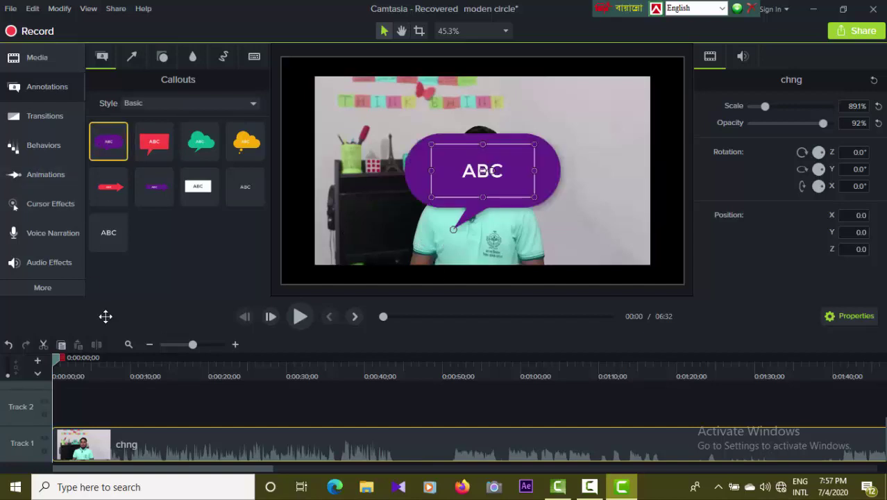
left_click_drag(109, 142, 73, 407)
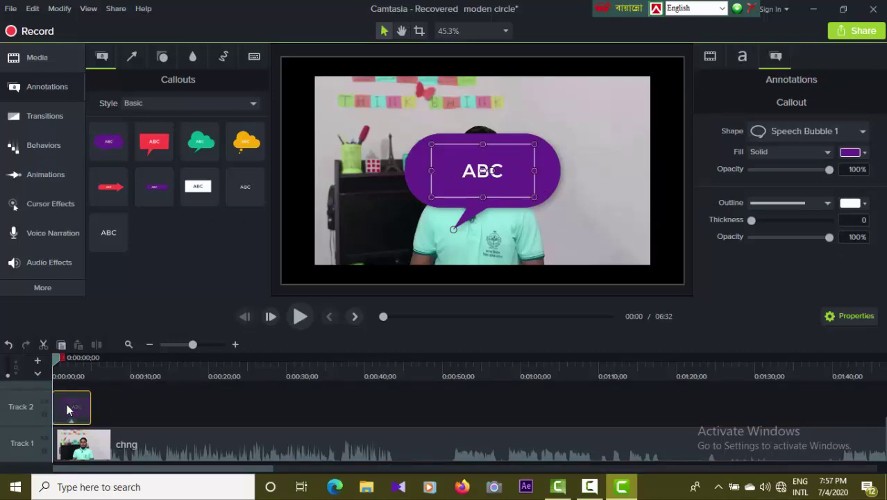
left_click_drag(70, 406, 495, 180)
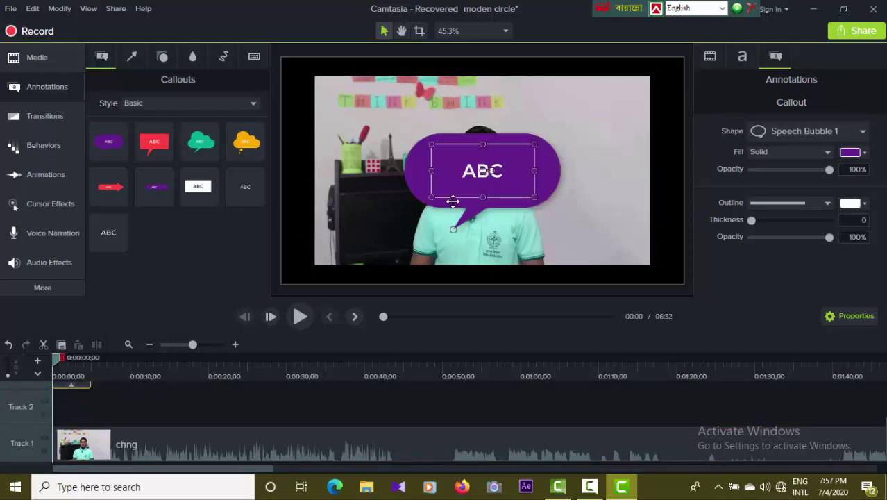
left_click_drag(431, 198, 365, 228)
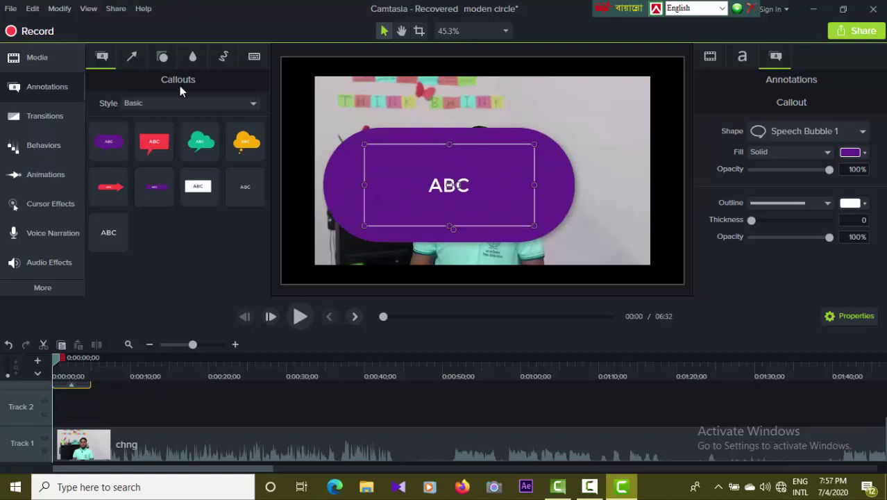
Glance at Arrows & Lines, then reselect the callout clip and nudge it on the video.
left_click(132, 59)
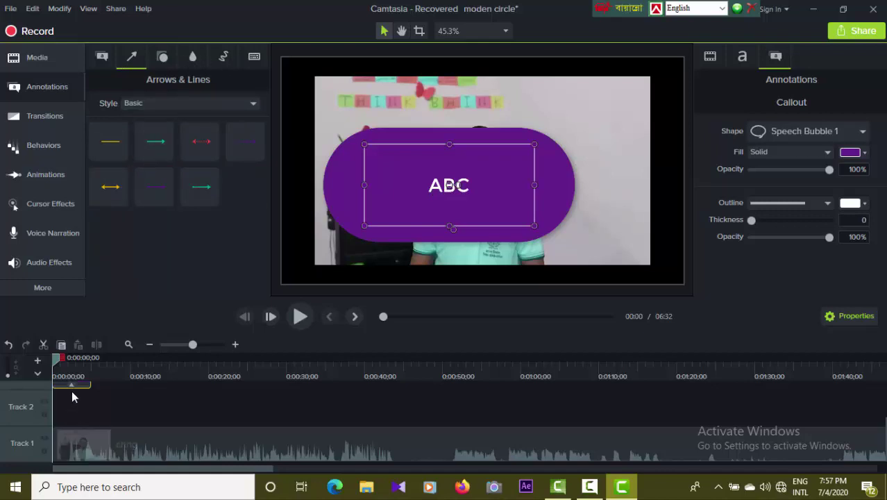
left_click_drag(82, 459, 96, 383)
scroll(104, 392, "up", 2)
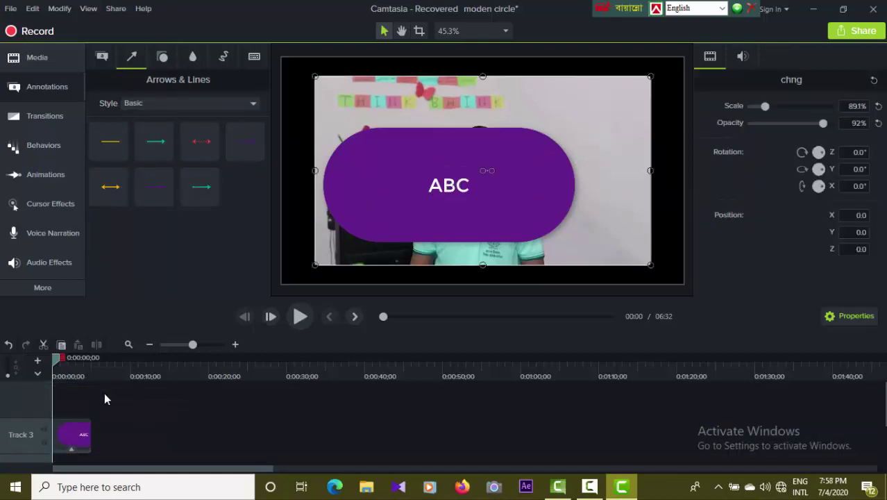
left_click(71, 438)
left_click_drag(456, 193, 457, 191)
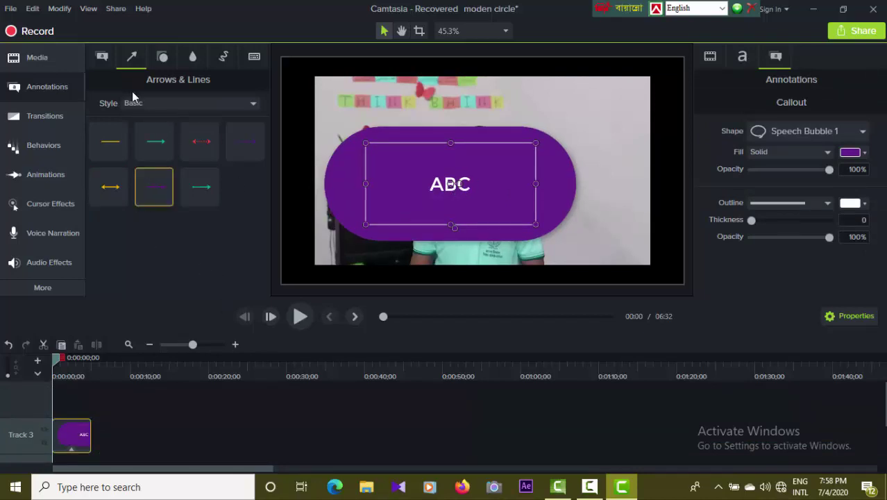
Keep the Basic callout style, shift the callout slightly lower-right, and show its text options.
left_click(99, 61)
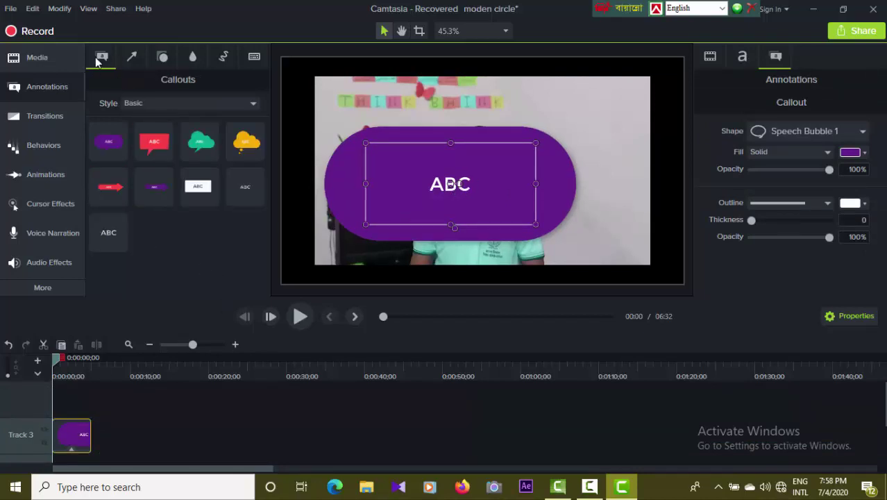
left_click(254, 104)
left_click(255, 104)
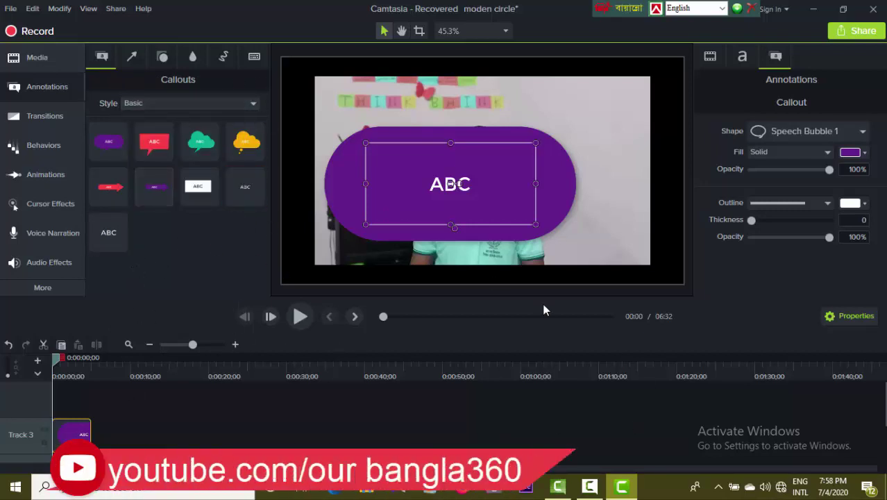
left_click_drag(436, 198, 442, 205)
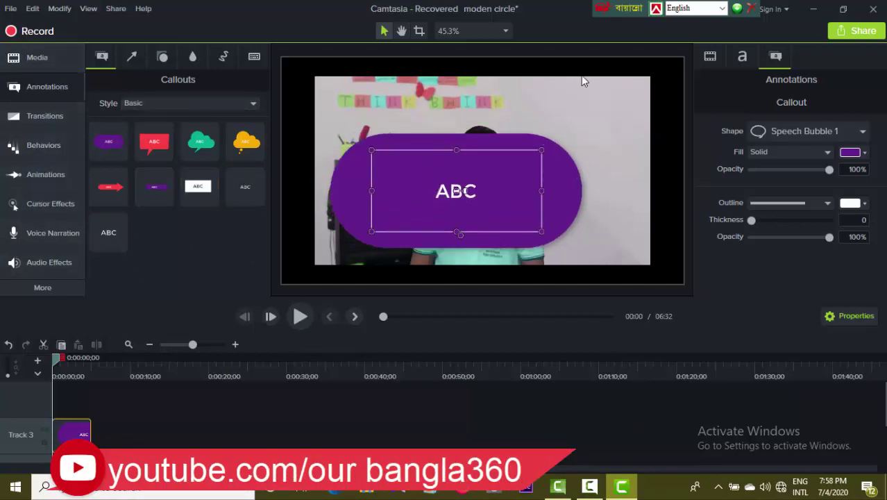
left_click(742, 60)
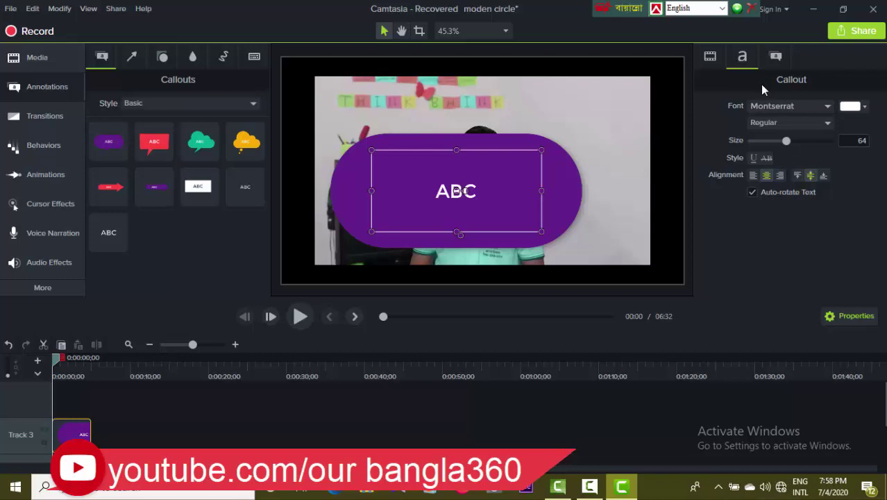
Keep the Montserrat font and place the cursor at the end of the ABC placeholder.
left_click(816, 106)
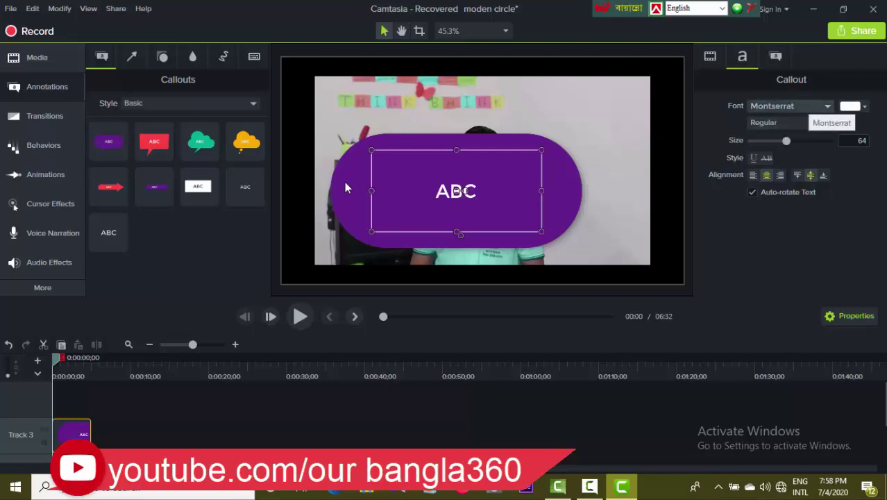
left_click(430, 193)
key("ctrl+a")
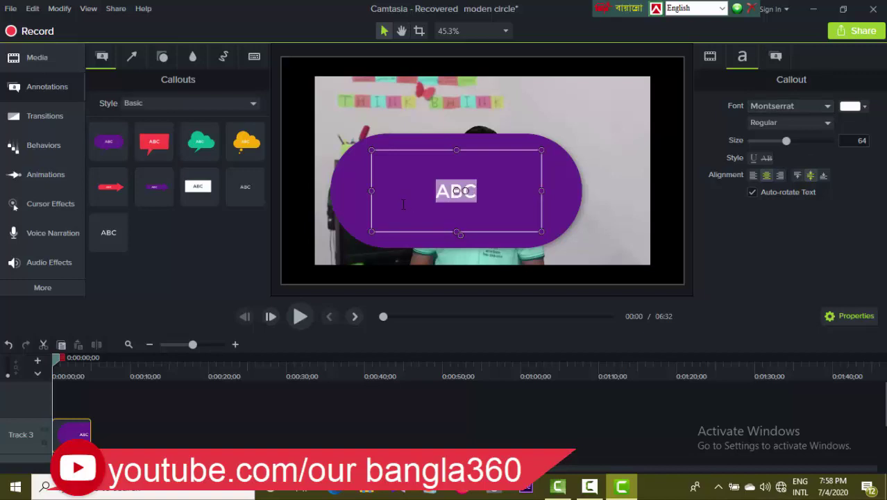
left_click_drag(427, 204, 441, 202)
left_click(426, 193)
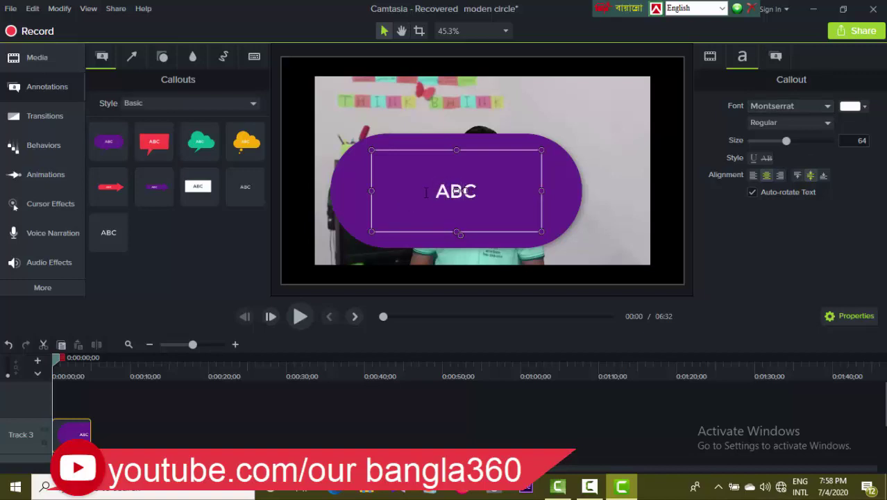
double_click(448, 192)
left_click(482, 192)
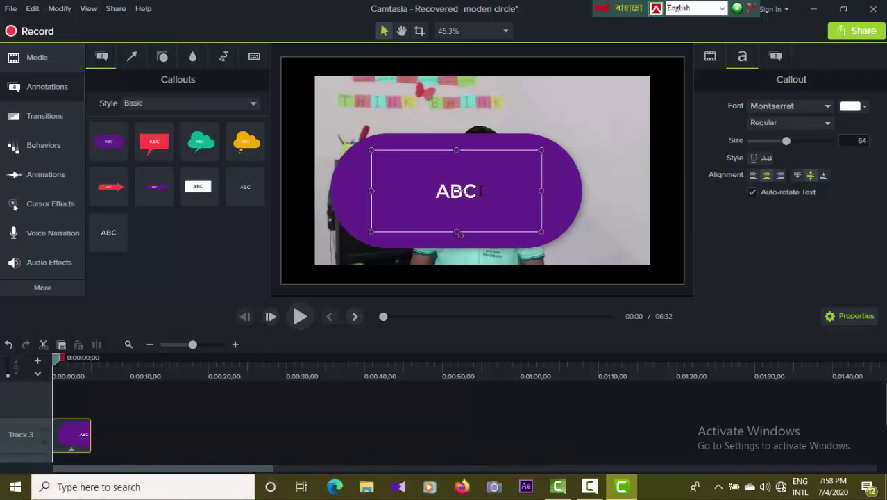
Replace ABC with 'OUR BANGLA360' and shrink the callout so the text wraps onto two lines.
key("BackSpace")
key("BackSpace")
key("BackSpace")
type("OU")
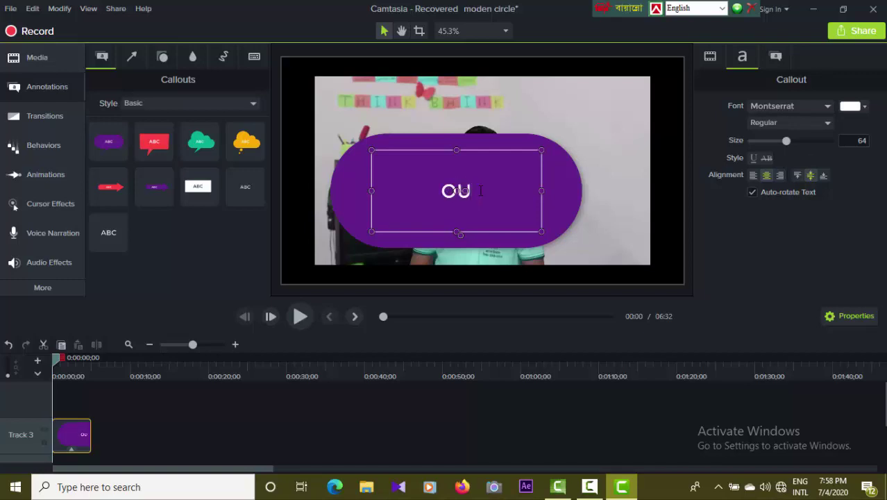
type("R BAN")
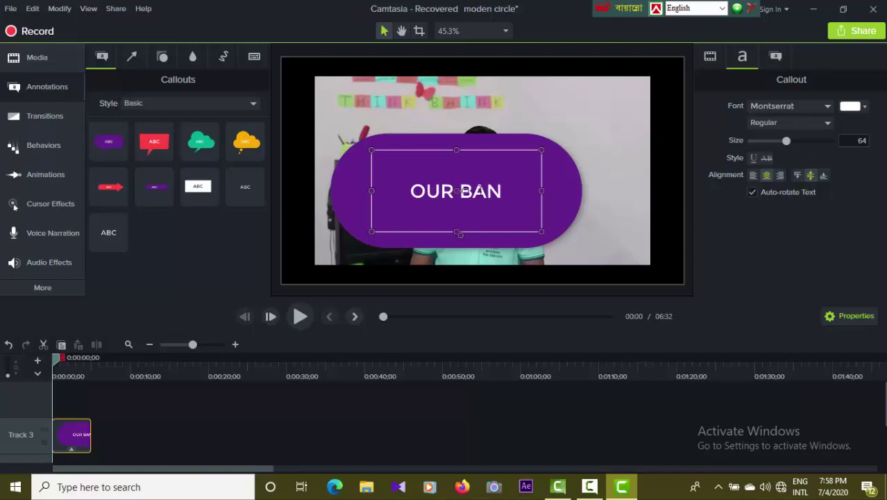
type("GLA")
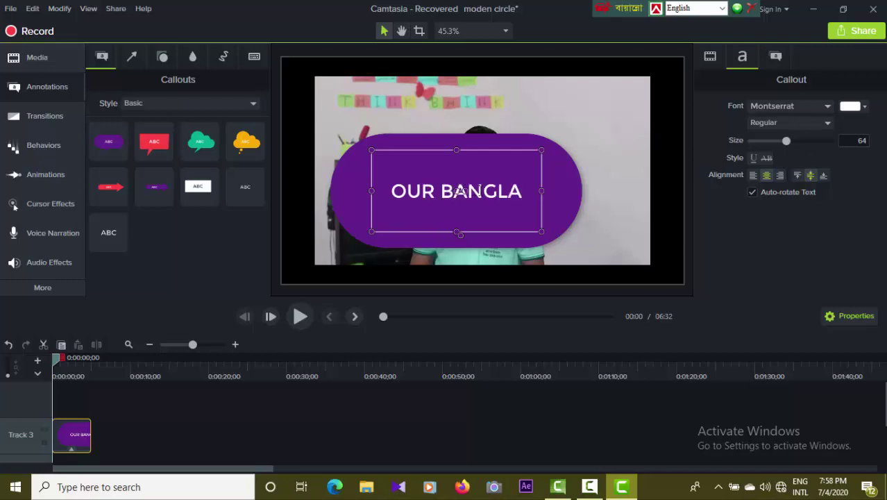
type("360")
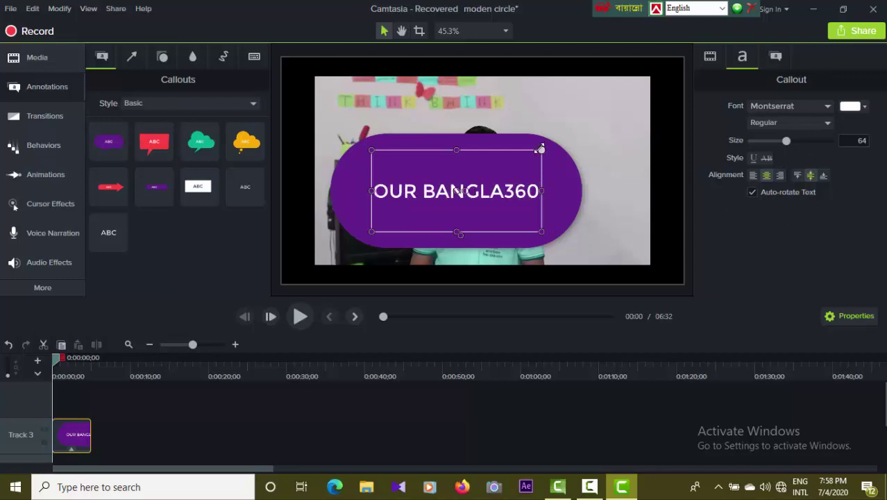
left_click_drag(541, 149, 423, 242)
Stretch the callout clip on Track 3 to about 57 seconds and preview playback.
left_click(288, 404)
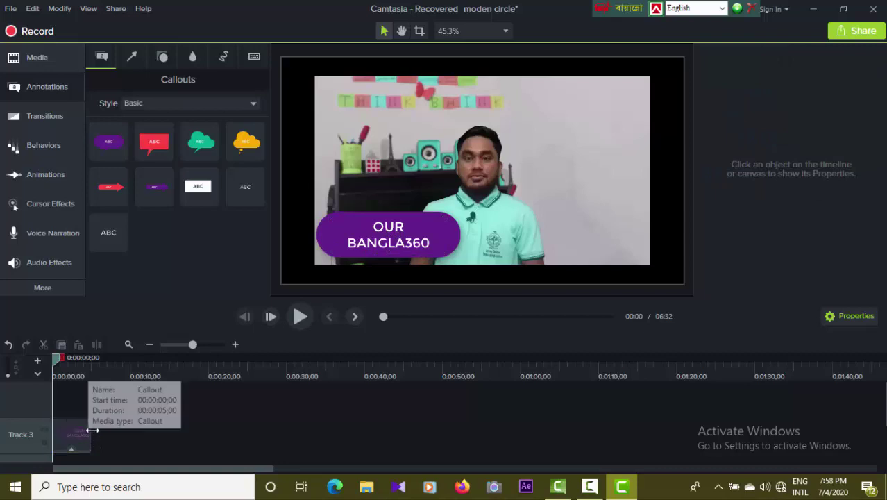
left_click_drag(90, 434, 500, 435)
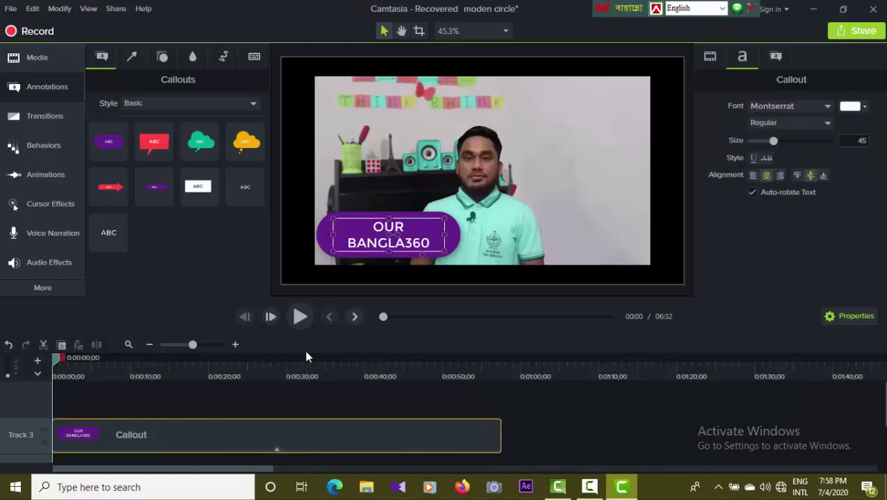
left_click(300, 317)
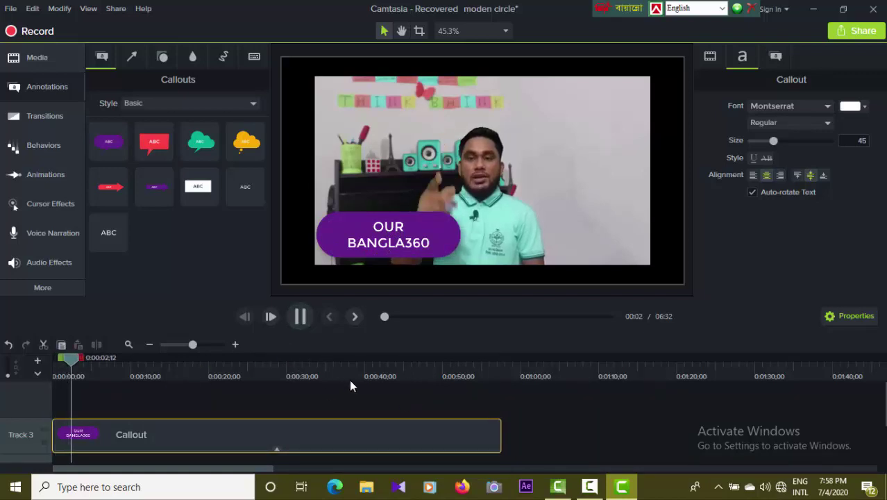
left_click(299, 320)
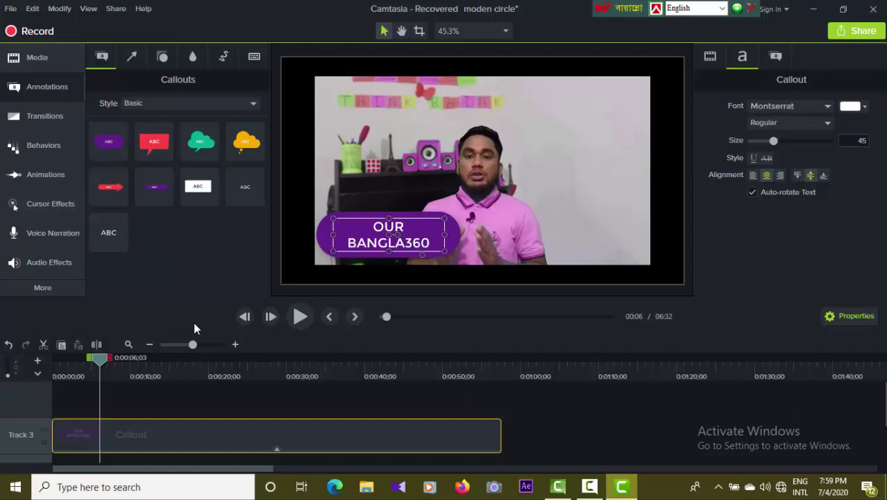
Add a red 'ABC' arrow callout on Track 4 at the video's lower right.
left_click(181, 407)
left_click(107, 188)
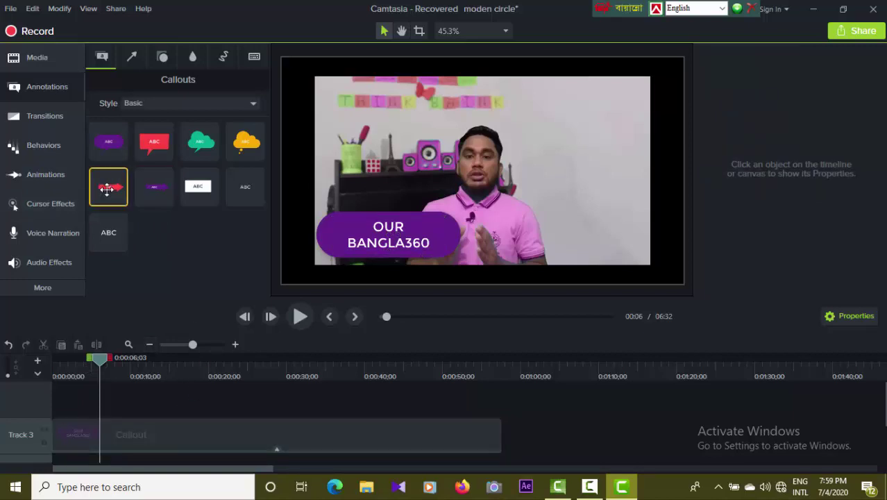
left_click_drag(109, 189, 500, 174)
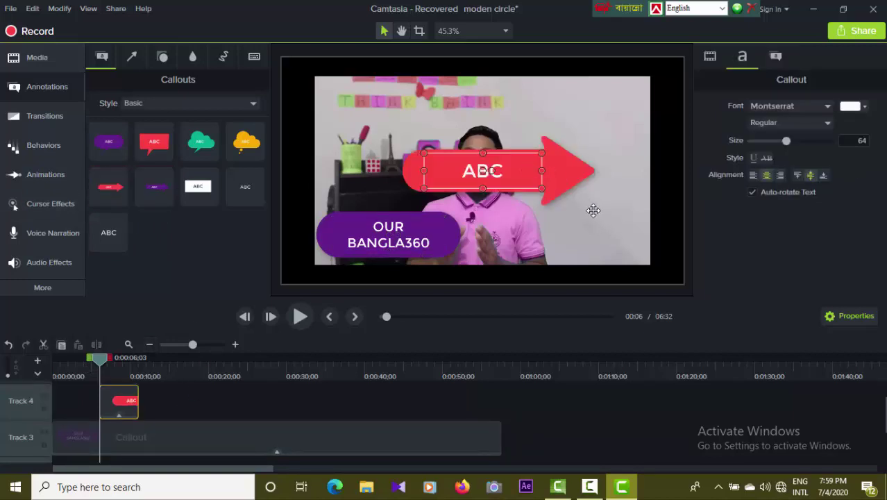
left_click_drag(594, 175, 599, 221)
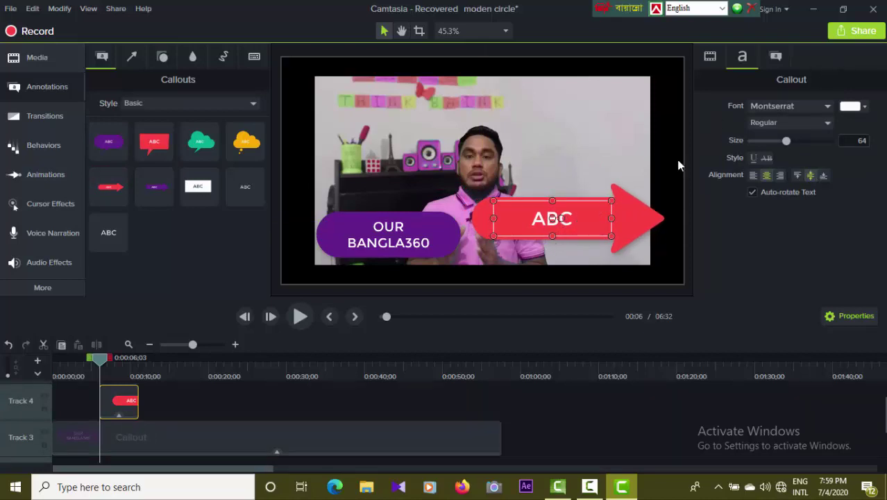
Select all the text in the purple OUR BANGLA360 callout for editing.
left_click(402, 227)
double_click(417, 239)
key("ctrl+a")
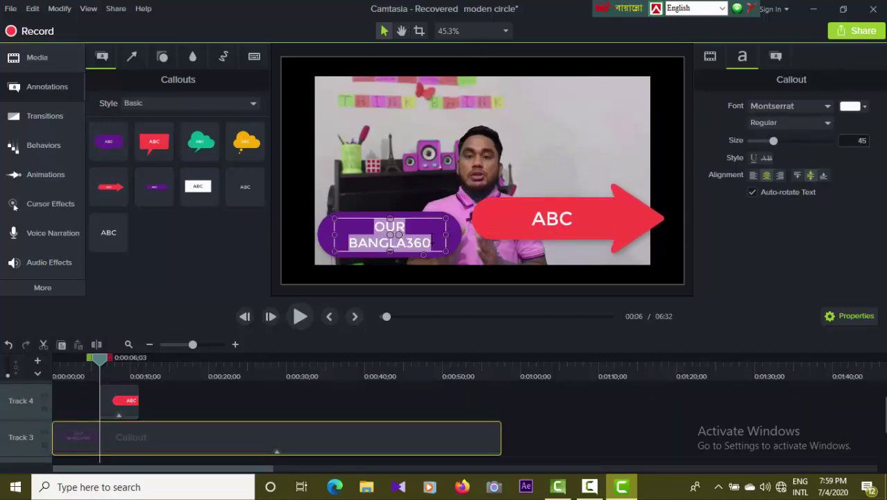
Colour the OUR BANGLA360 callout text red.
left_click(431, 242)
left_click_drag(431, 242, 328, 230)
left_click(852, 107)
left_click_drag(815, 187, 832, 168)
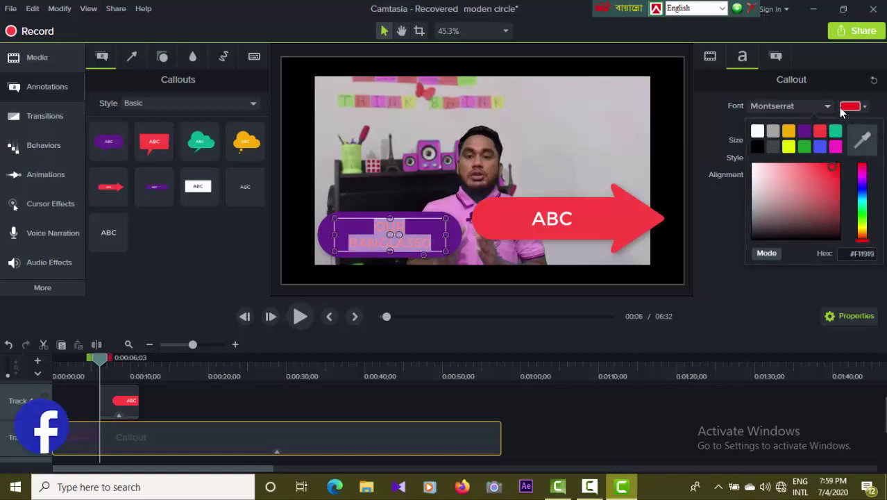
left_click(728, 85)
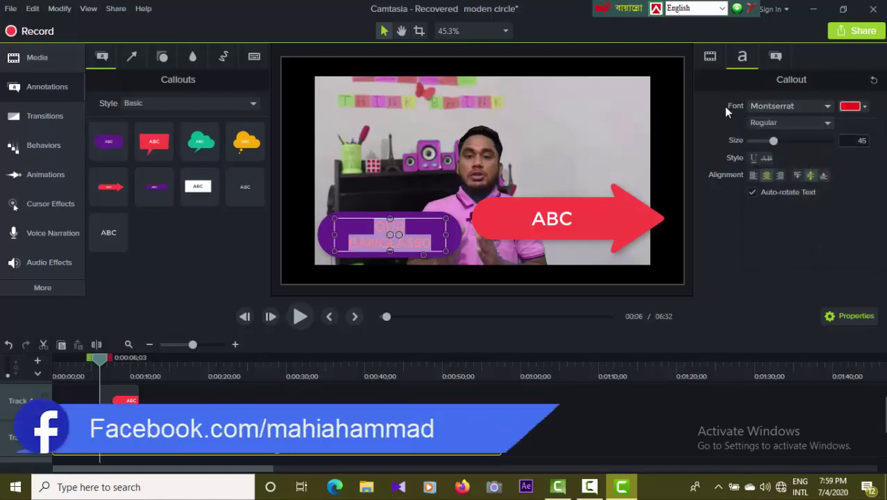
Set the callout text's font style to Bold and deselect to check it.
left_click(797, 127)
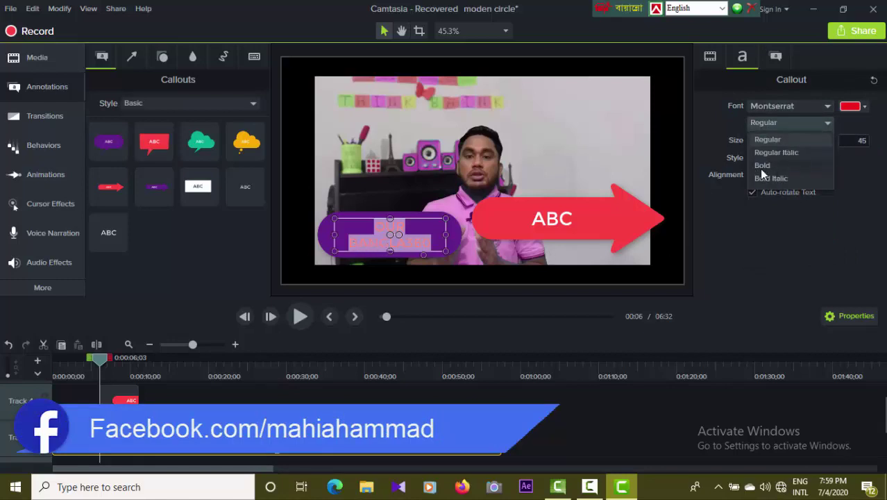
left_click(762, 166)
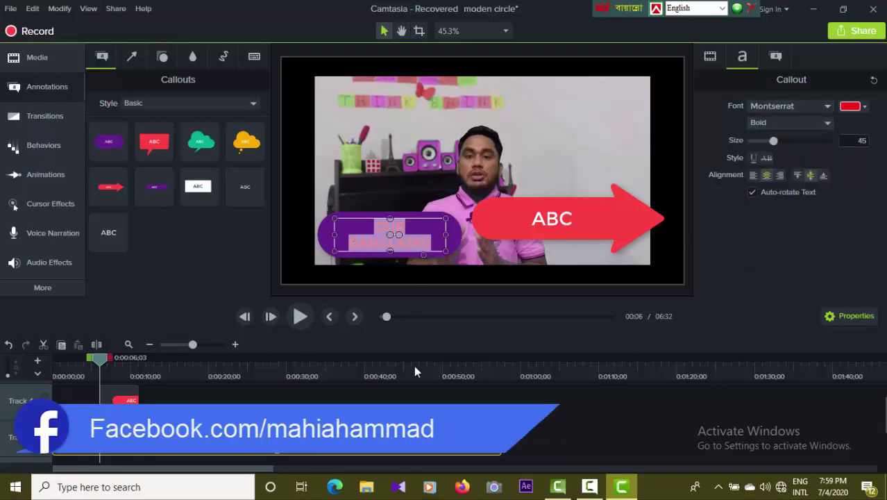
left_click(410, 403)
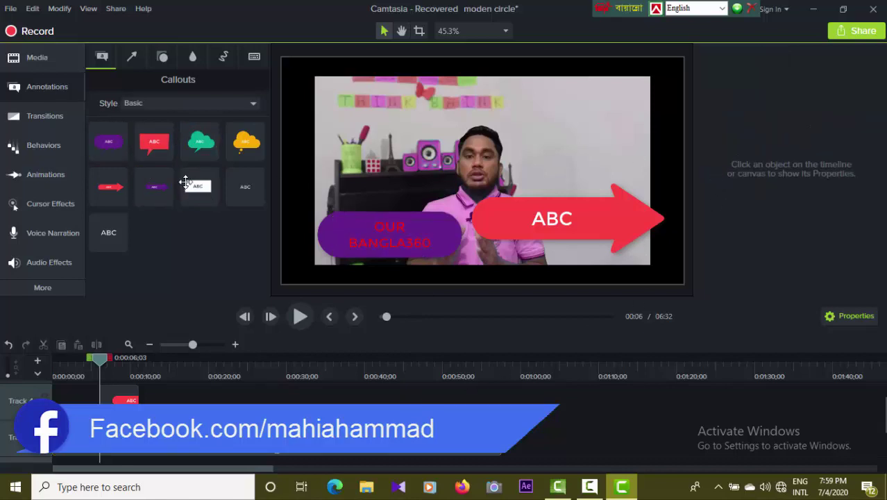
Browse the Arrows & Lines, Shapes and Blur & Highlight annotation categories.
left_click(132, 56)
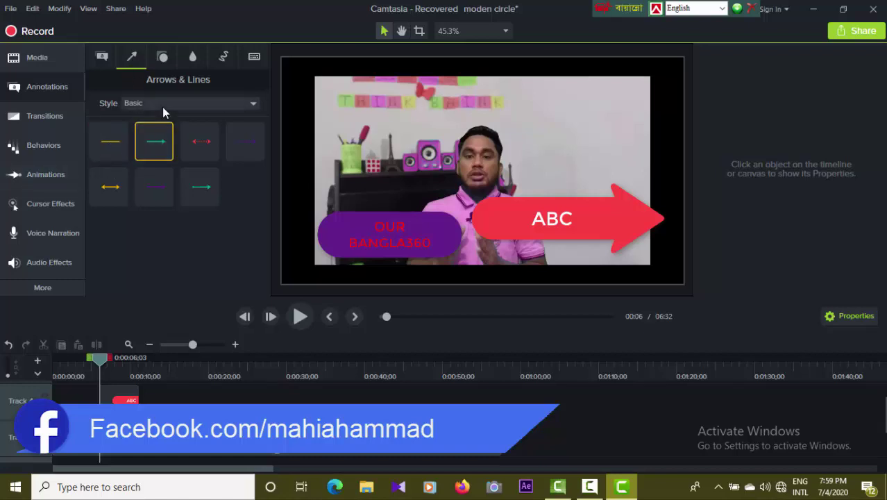
left_click(162, 58)
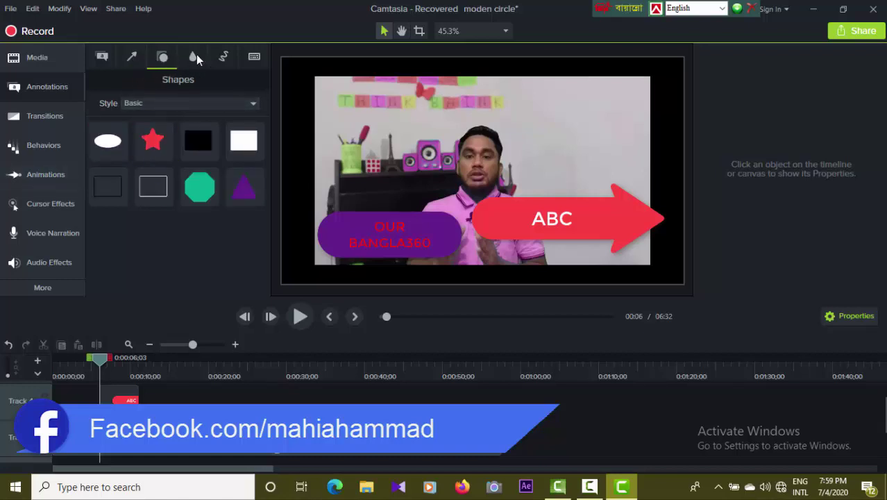
left_click(195, 56)
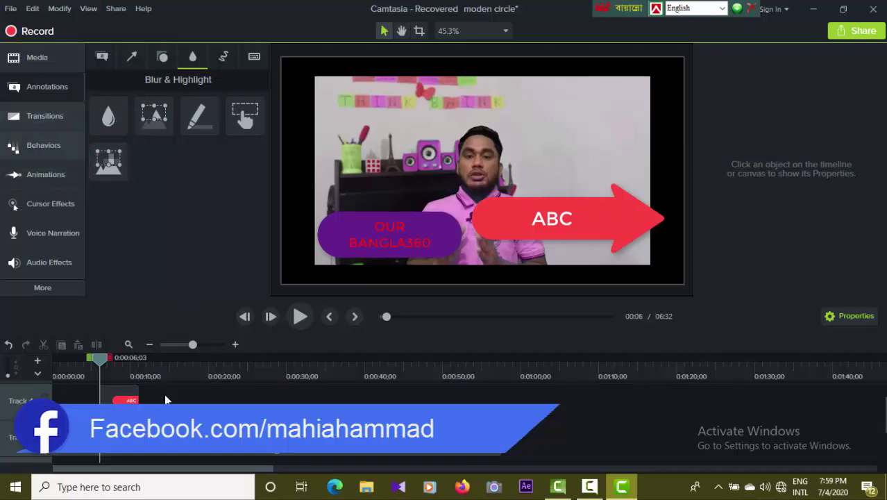
Select the callout clip, then the chng clip on Track 1 in the timeline.
left_click(118, 417)
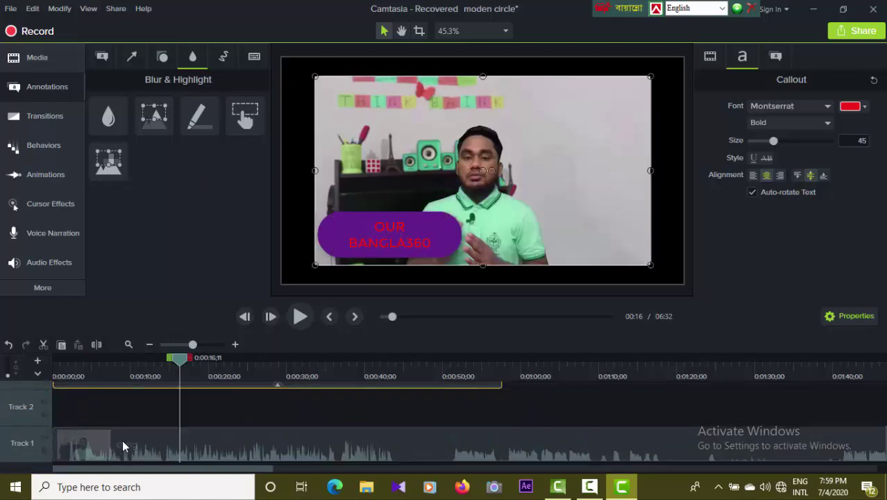
left_click(122, 439)
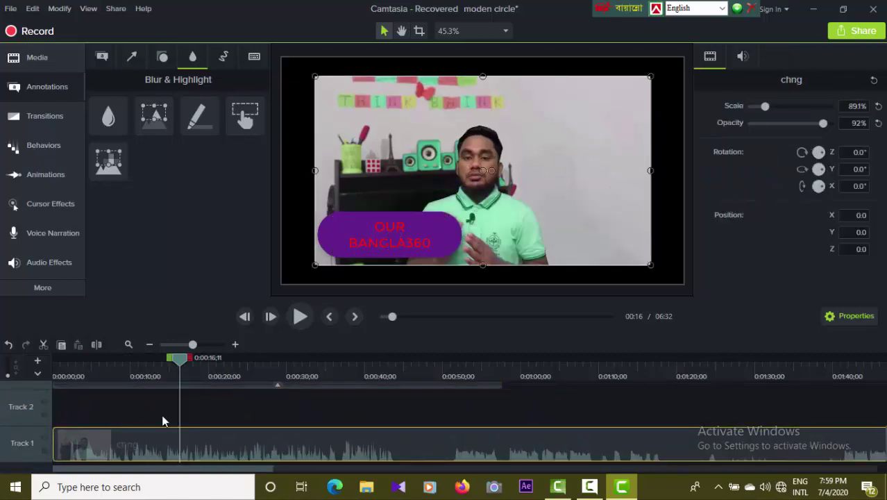
scroll(163, 416, "up", 3)
left_click(165, 419)
scroll(305, 430, "down", 3)
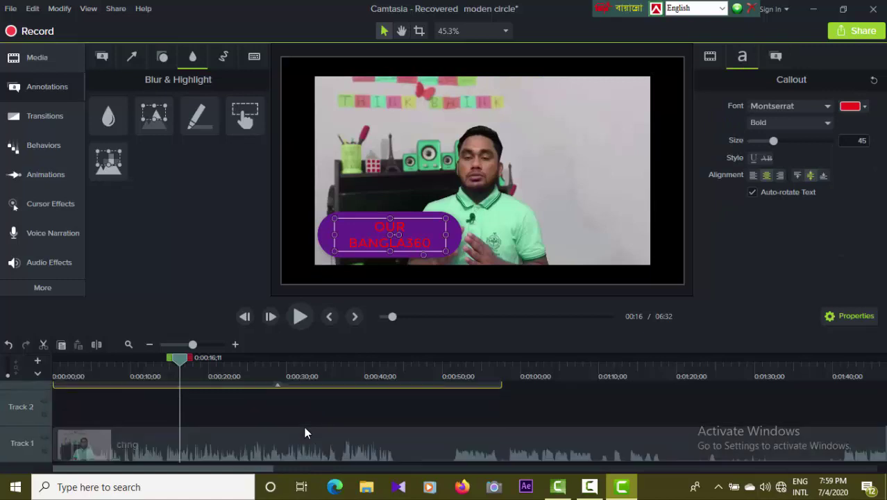
scroll(192, 422, "up", 2)
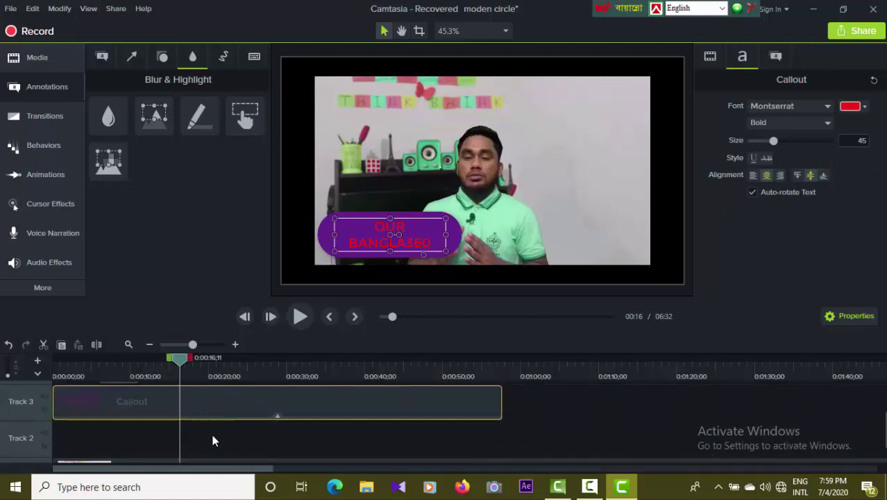
scroll(212, 438, "down", 2)
left_click(130, 439)
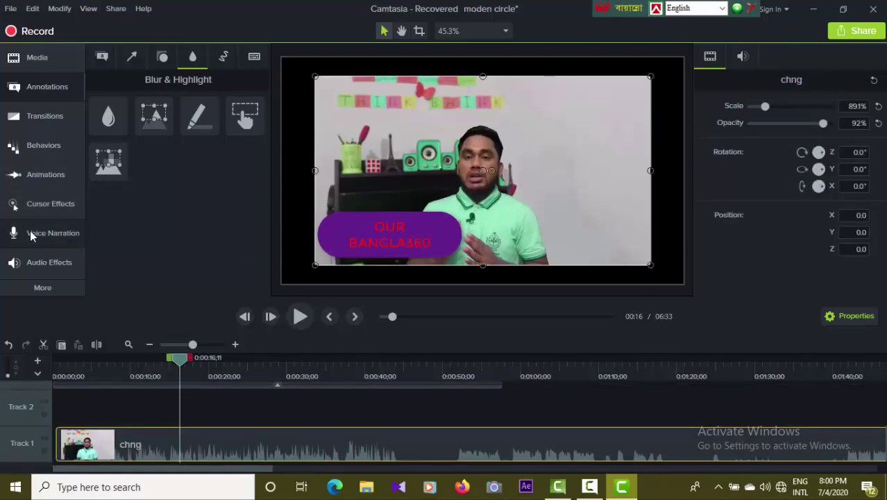
Drag the Noise Removal audio effect onto the chng clip on Track 1.
left_click(29, 266)
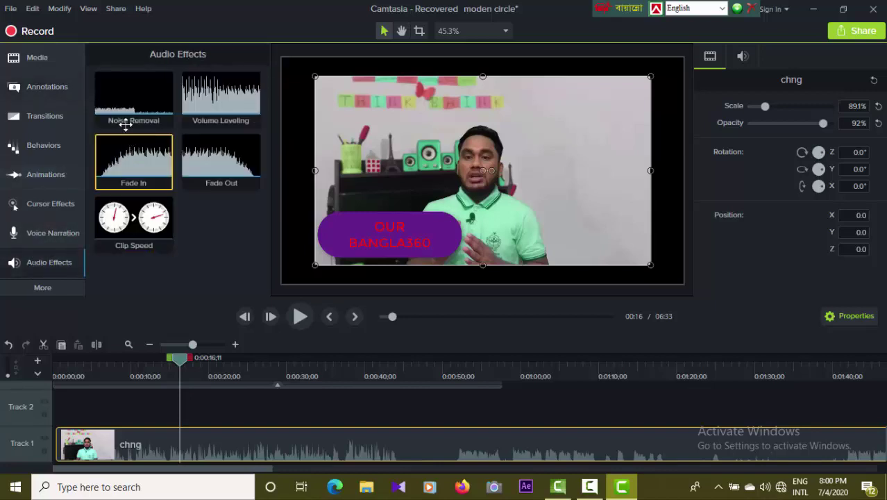
left_click_drag(125, 124, 215, 453)
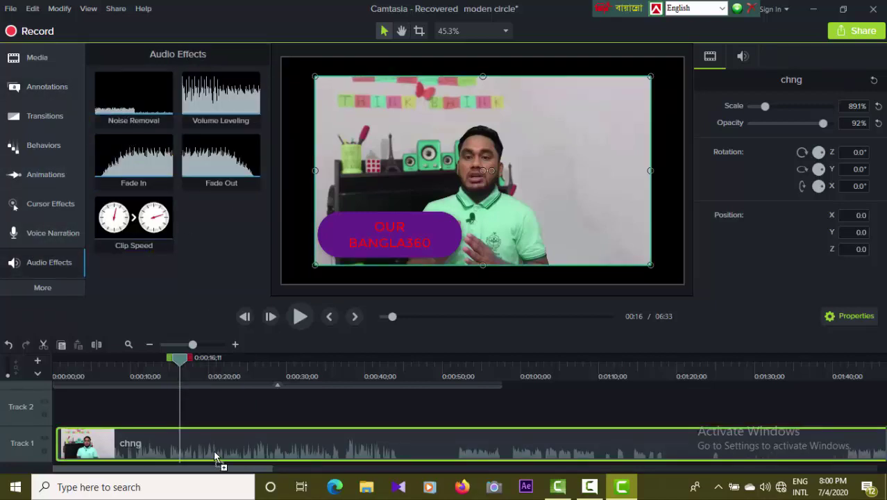
left_click_drag(212, 447, 212, 447)
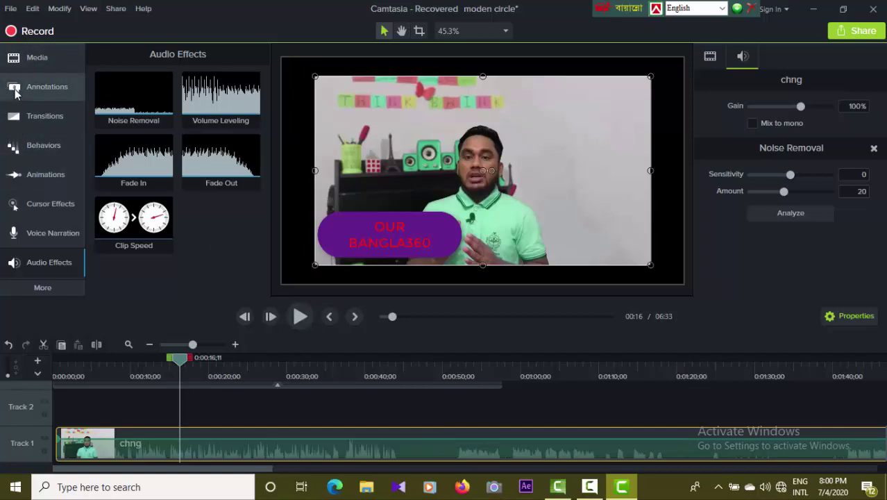
Split the chng clip at the 16-second playhead and keep both pieces together on Track 1.
left_click(32, 9)
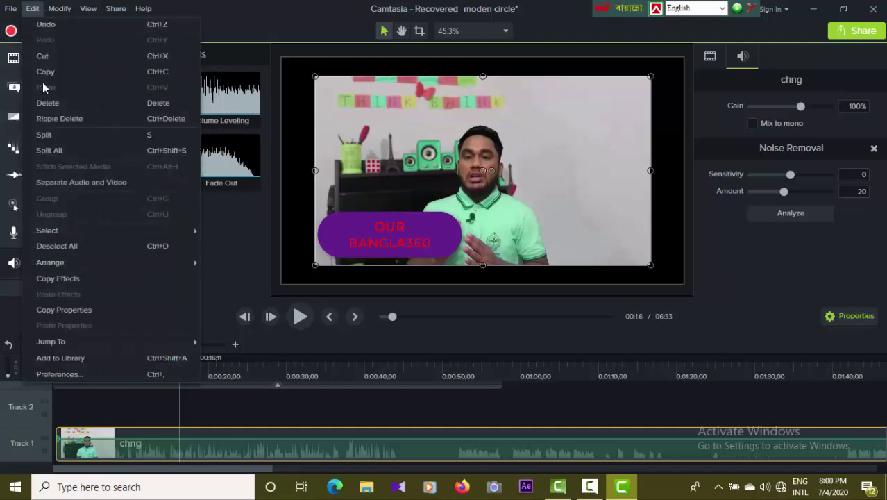
left_click(54, 136)
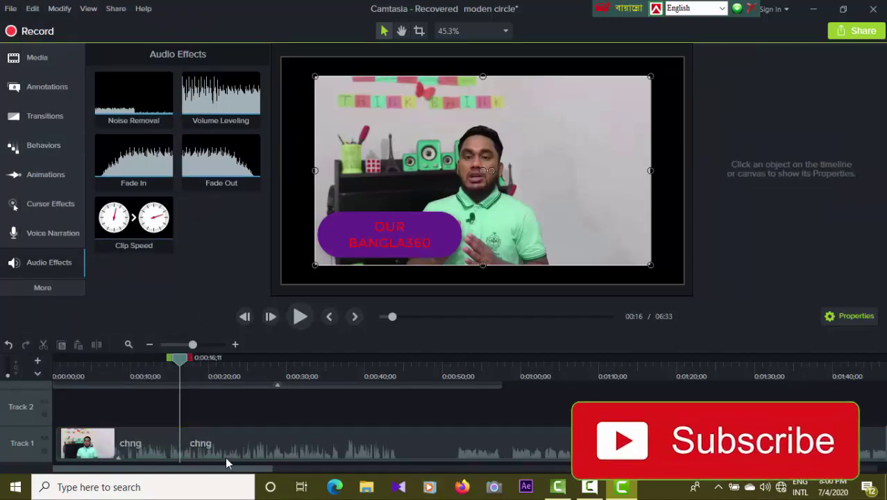
left_click_drag(225, 457, 295, 462)
mouse_move(357, 442)
left_mouse_down()
mouse_move(111, 444)
mouse_move(164, 398)
left_mouse_up()
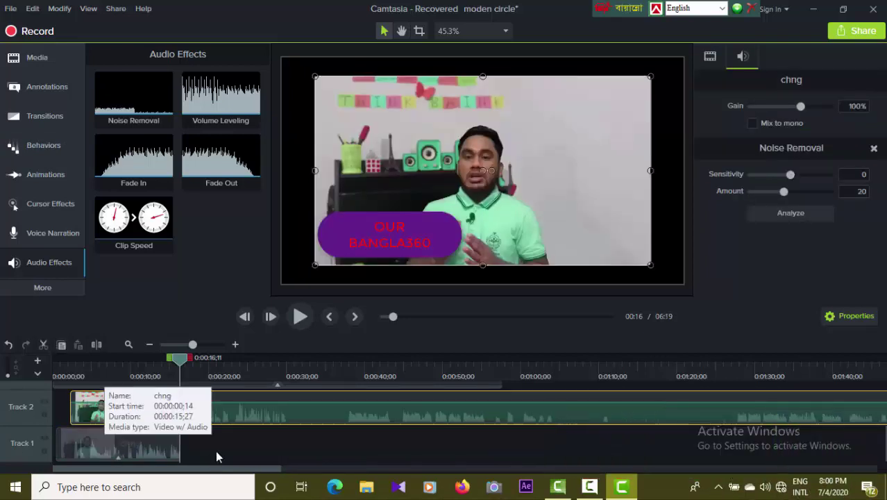
left_click_drag(427, 453, 153, 448)
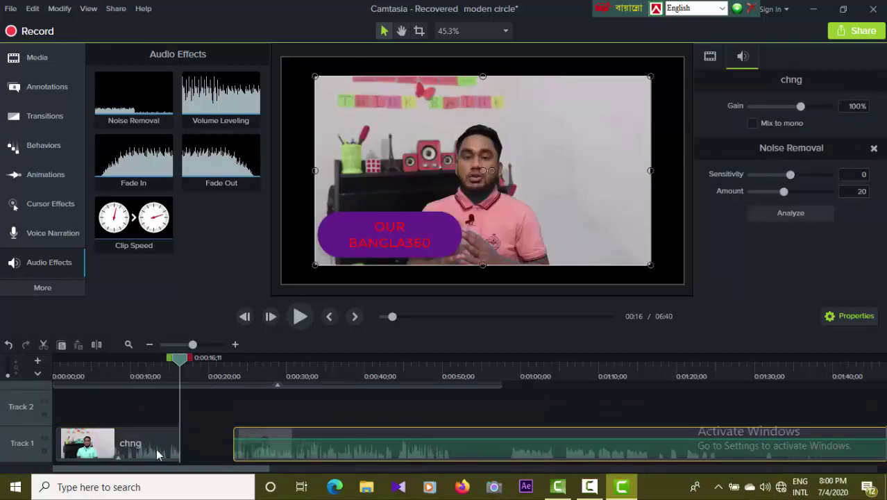
Slide the second chng piece later to open a gap and move the playhead to about 23 seconds.
left_click(33, 8)
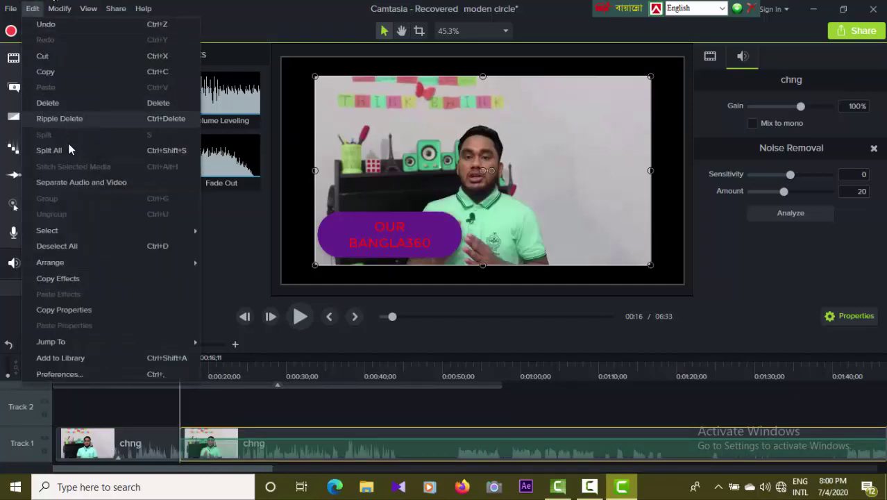
left_click_drag(290, 455, 388, 452)
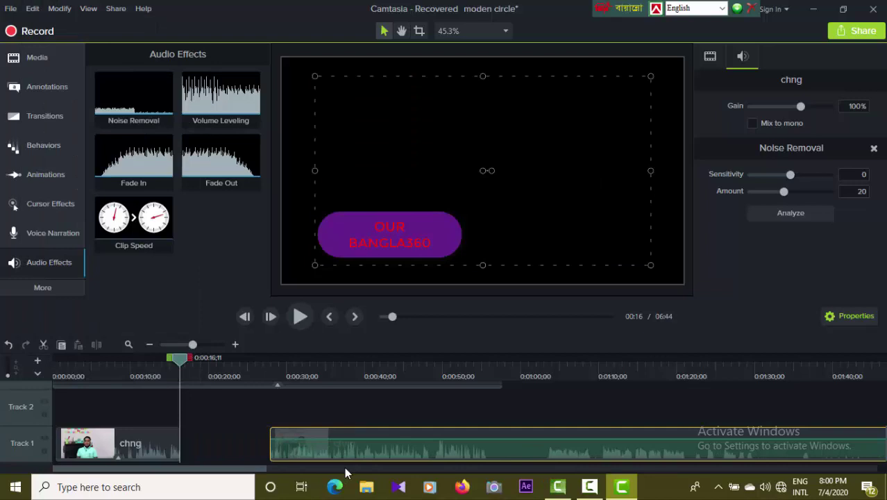
left_click(239, 450)
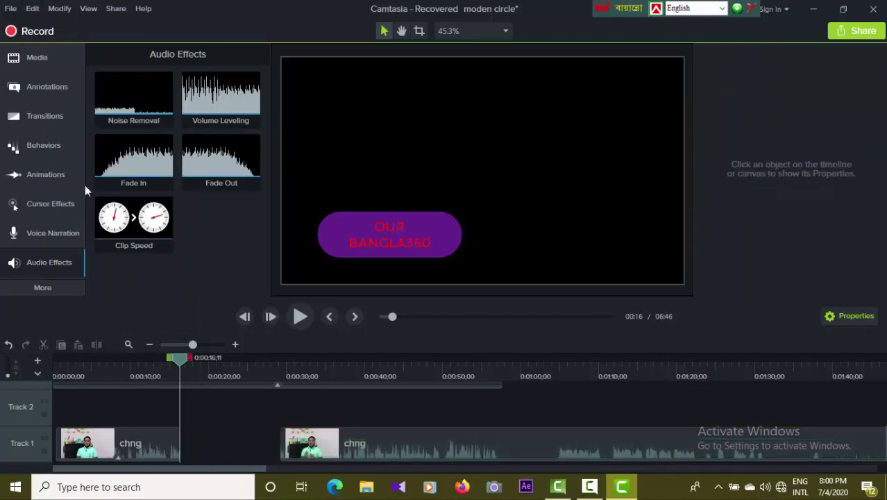
left_click(33, 8)
left_click(232, 424)
left_click(33, 9)
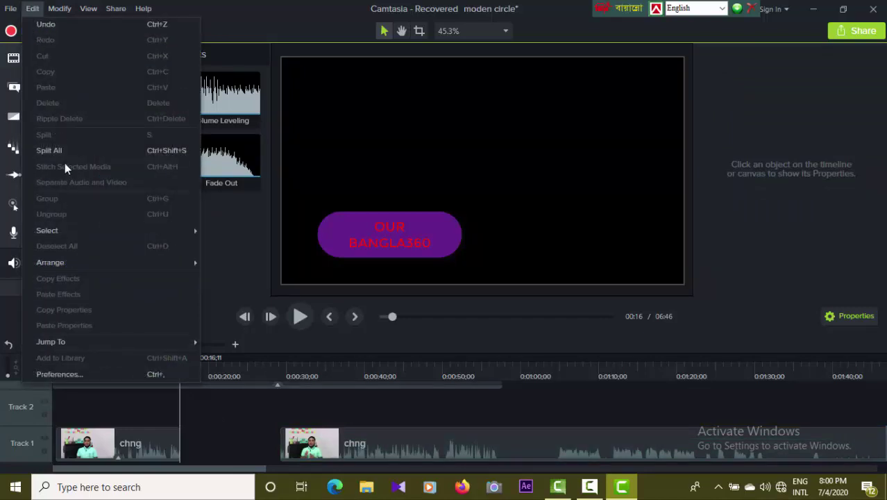
left_click(221, 440)
left_click_drag(178, 361, 237, 394)
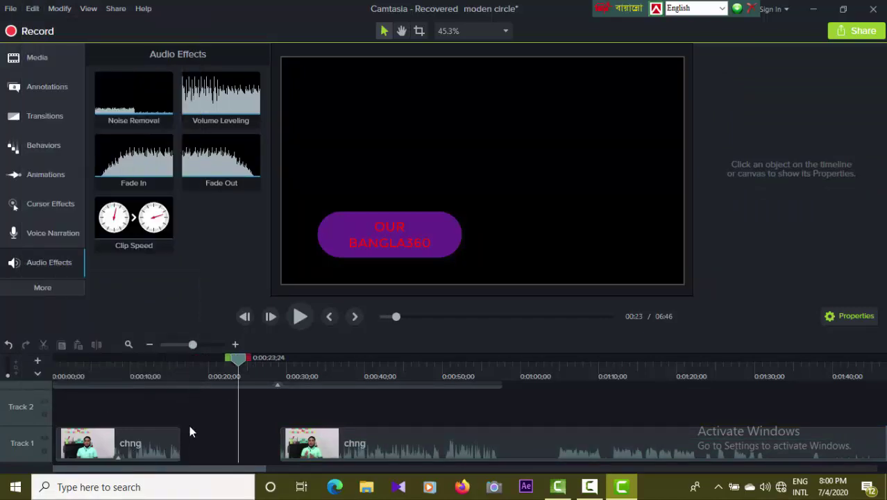
Close the gap after the first chng piece, try Ripple Delete on the second piece, then undo it.
right_click(206, 440)
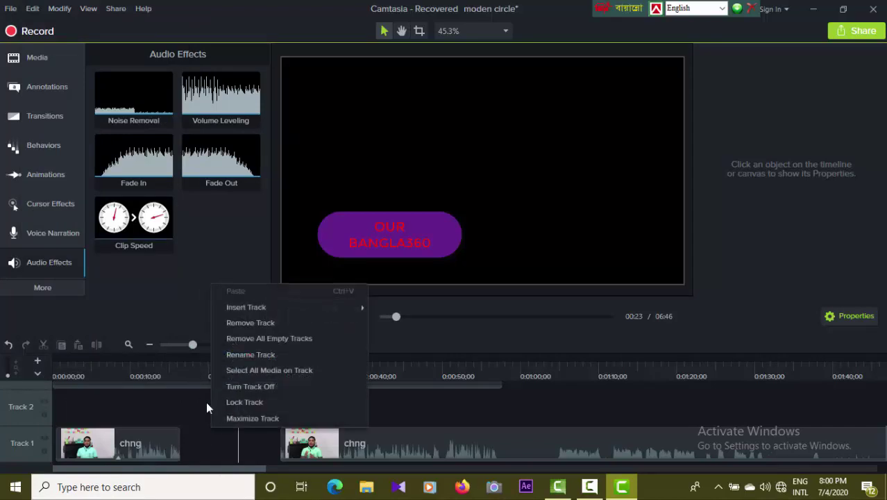
left_click(33, 8)
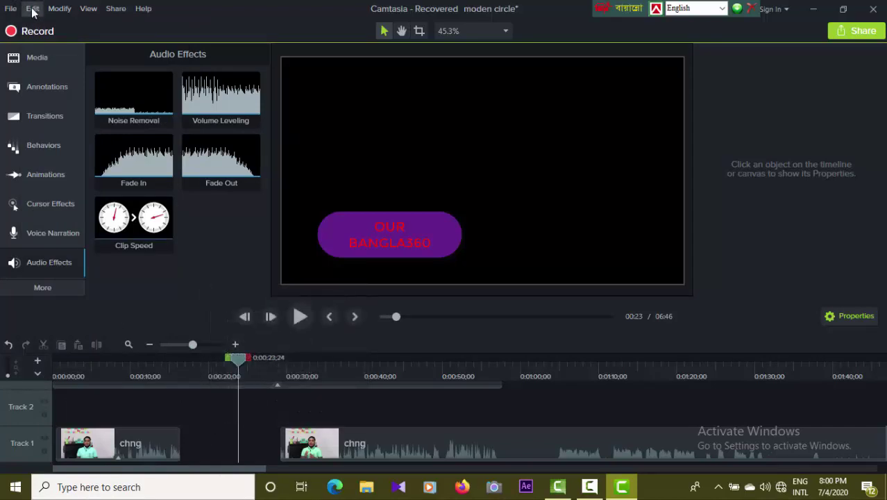
left_click(32, 8)
left_click(59, 153)
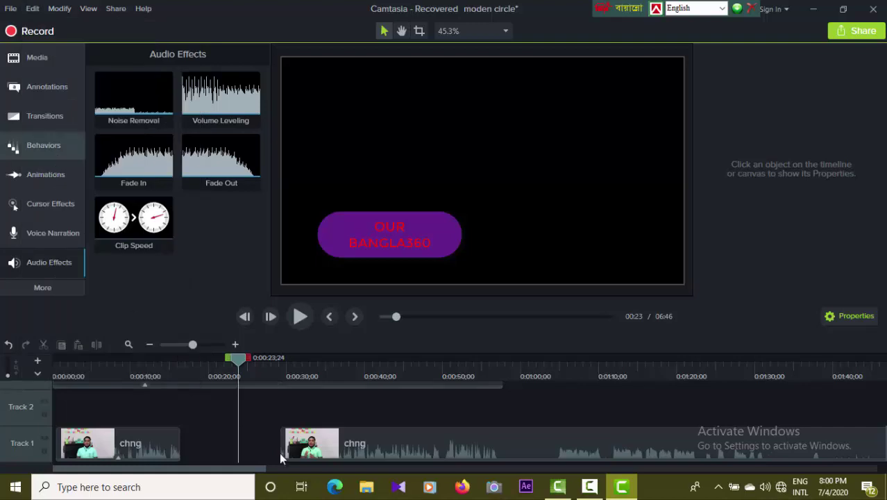
left_click(354, 445)
left_click_drag(284, 447, 184, 448)
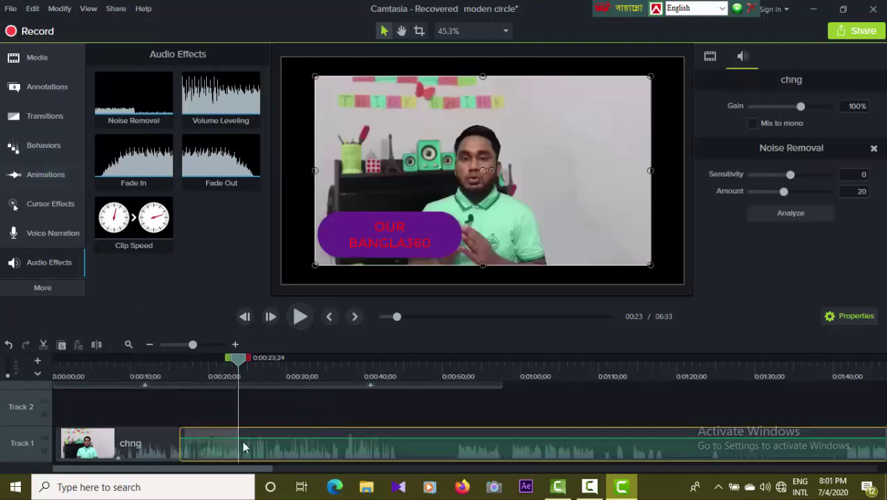
right_click(243, 447)
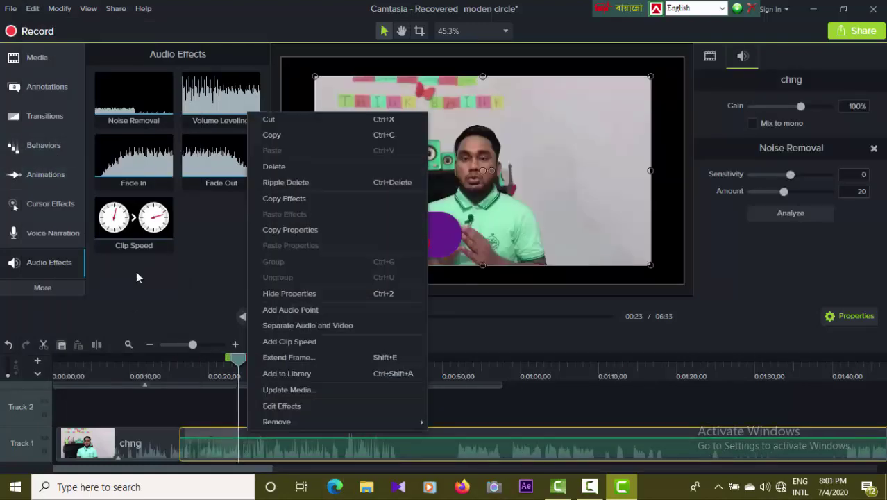
left_click(293, 180)
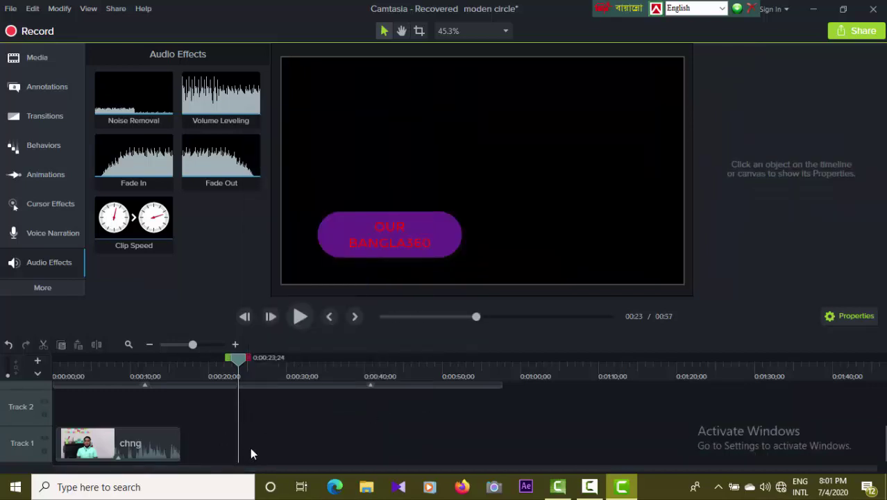
key("ctrl+z")
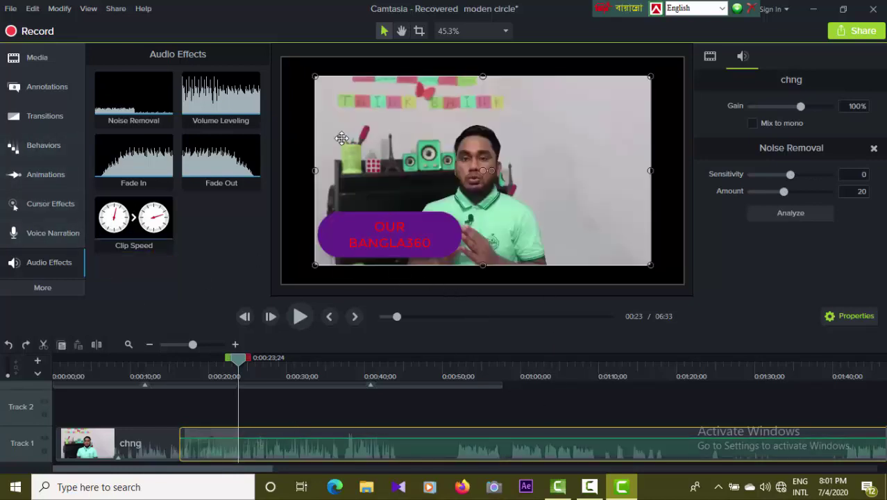
Look through the View, Modify and Share menus, then drop down the green Share button's destinations list.
left_click(88, 9)
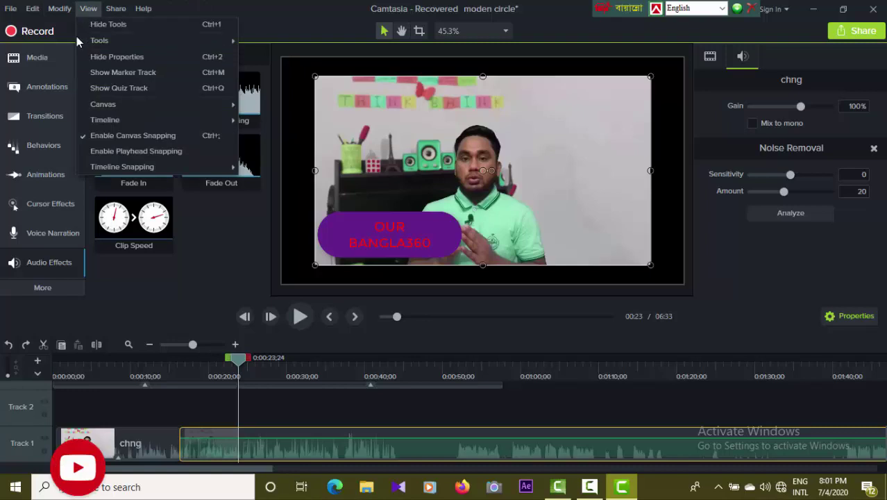
left_click(61, 9)
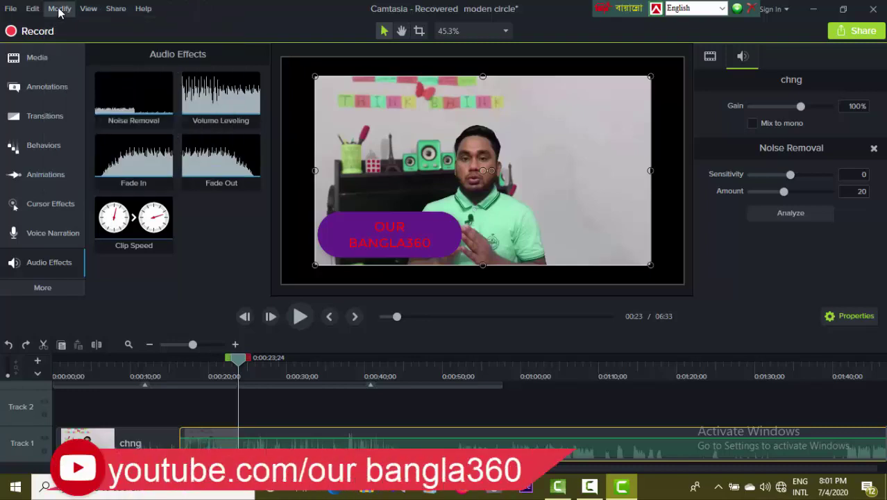
left_click(62, 10)
left_click(62, 9)
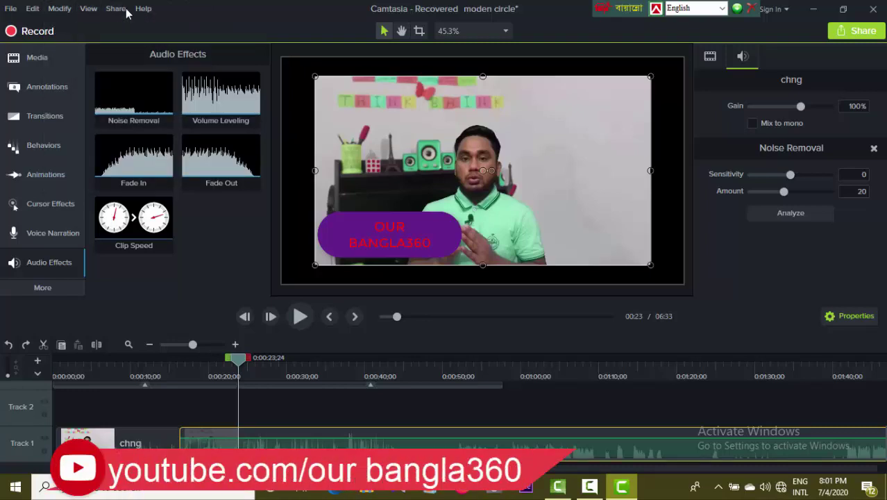
left_click(125, 11)
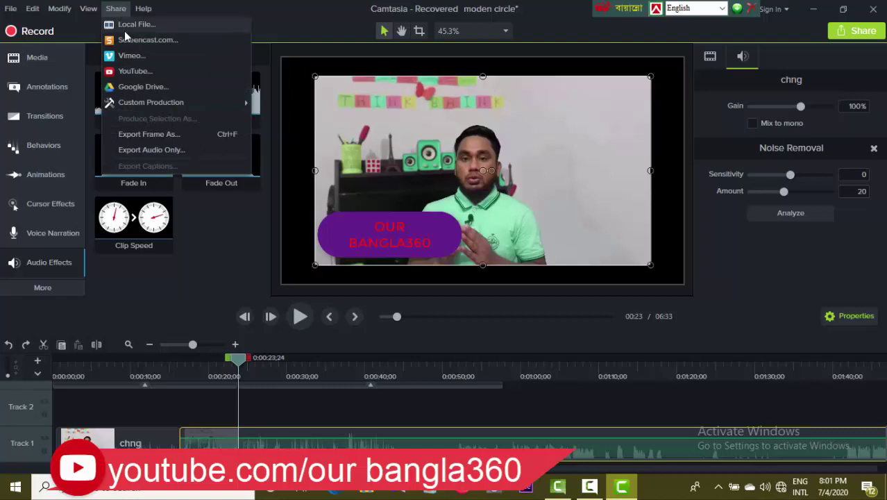
mouse_move(129, 104)
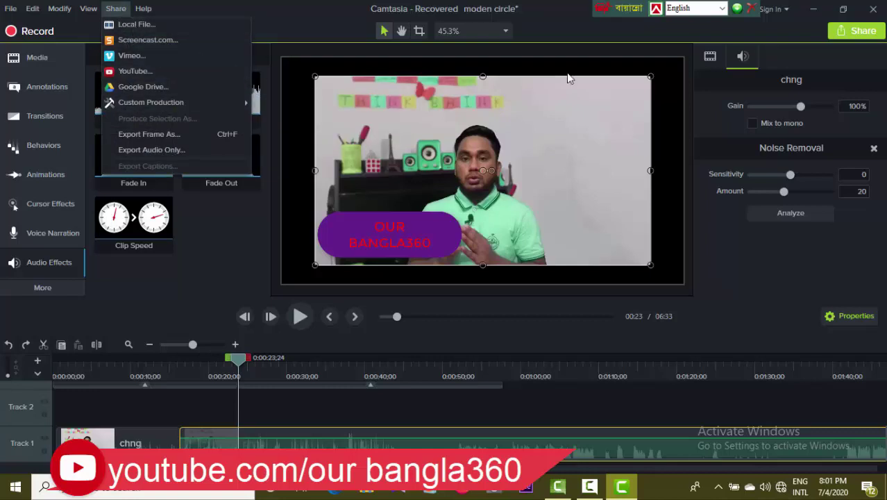
left_click(848, 35)
left_click(847, 35)
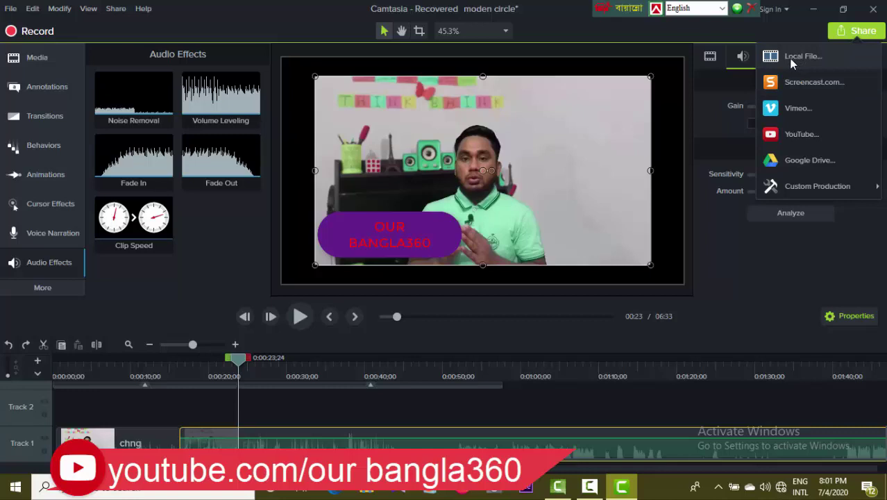
Start a Local File production with watermark using the MP4 only (up to 1080p) preset.
left_click(795, 60)
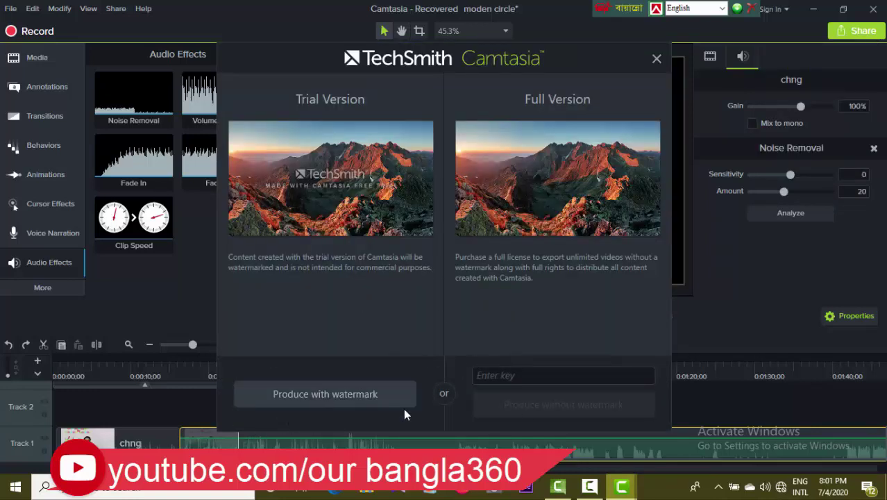
left_click(346, 389)
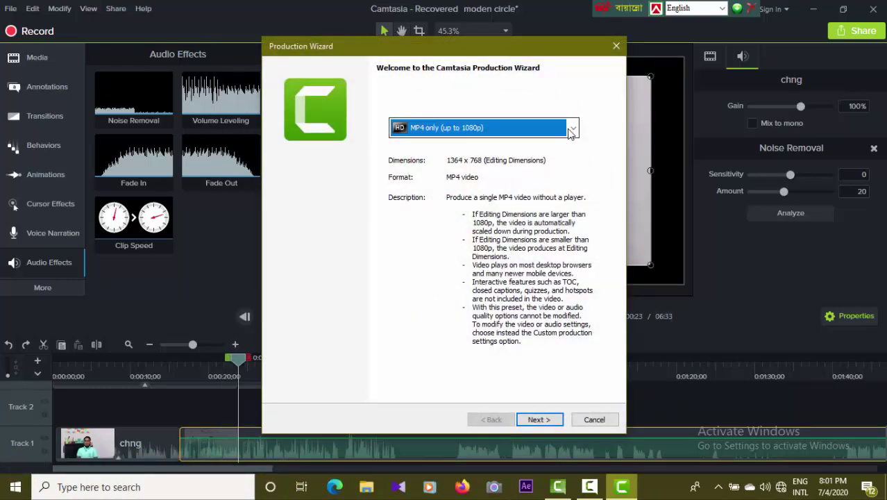
left_click(571, 129)
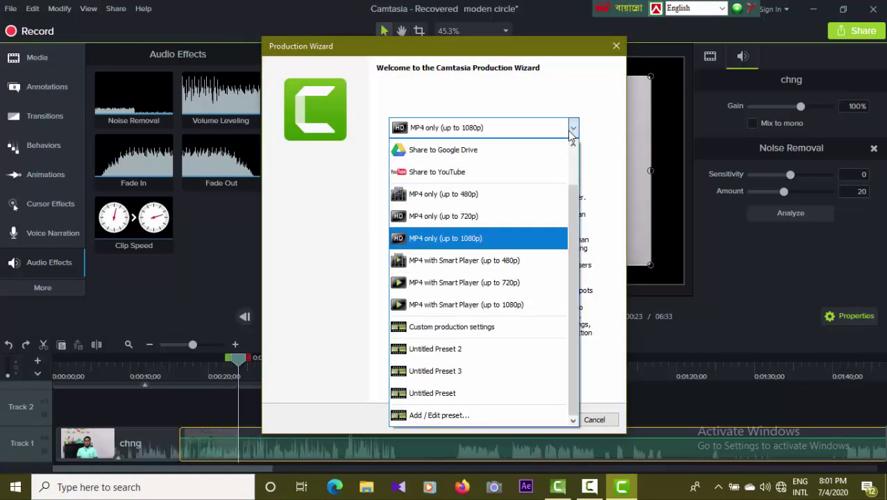
left_click(486, 239)
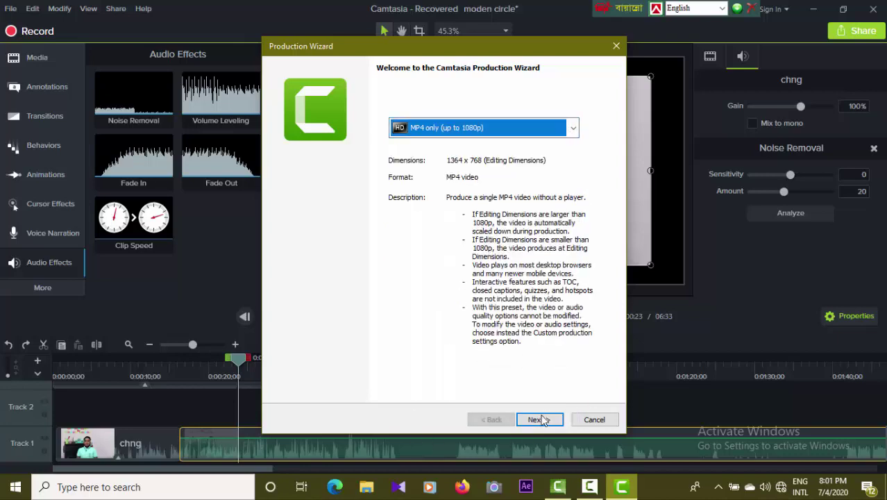
left_click(538, 420)
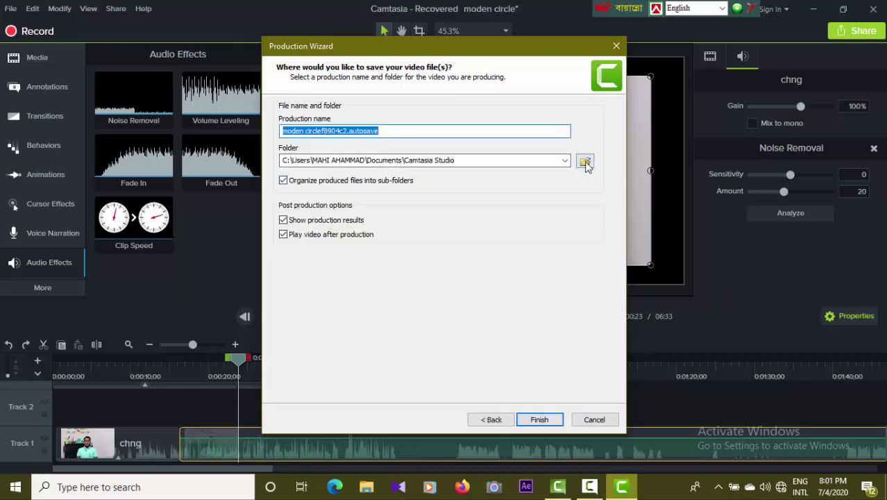
Browse for an output folder without changing it, then cancel the Production Wizard.
left_click(586, 163)
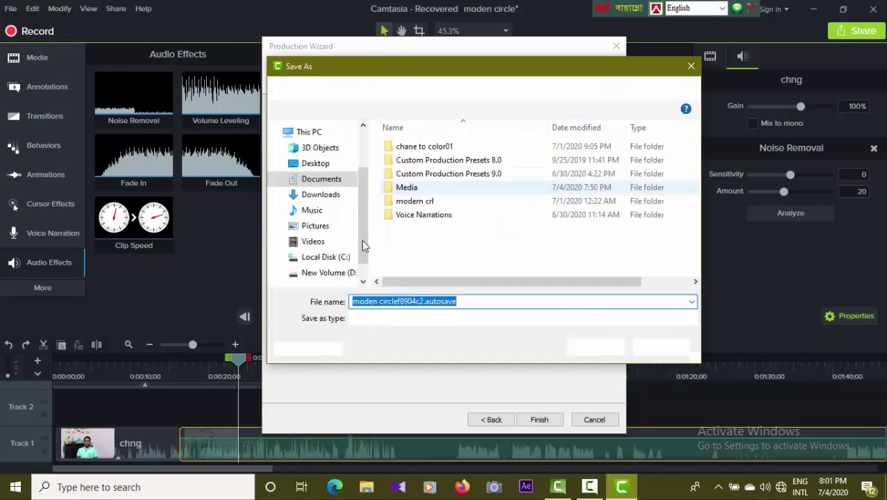
left_click(661, 347)
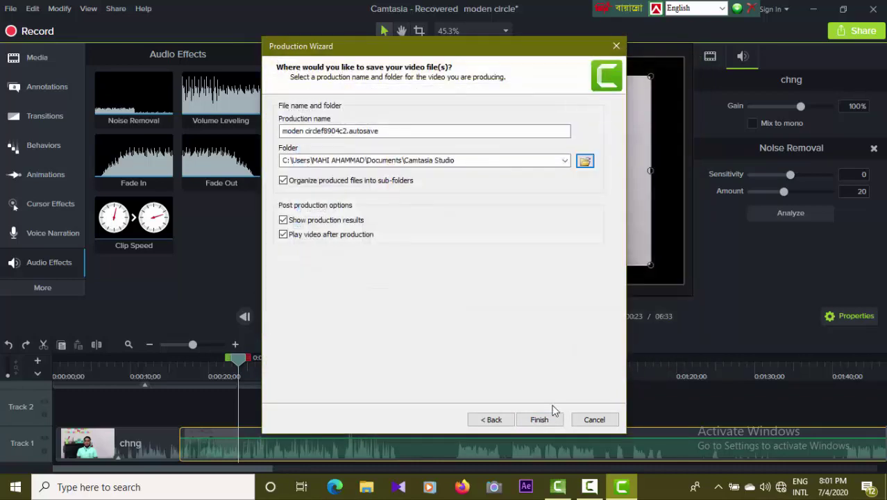
left_click(596, 422)
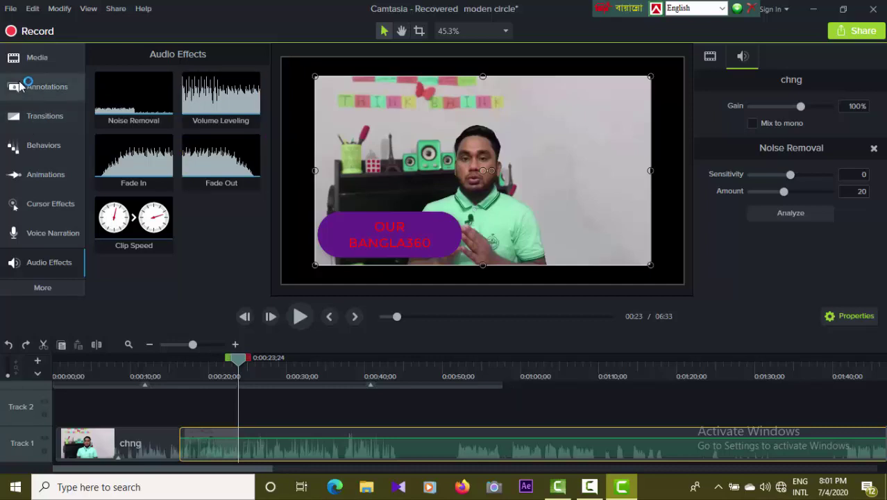
left_click(28, 61)
left_click(47, 89)
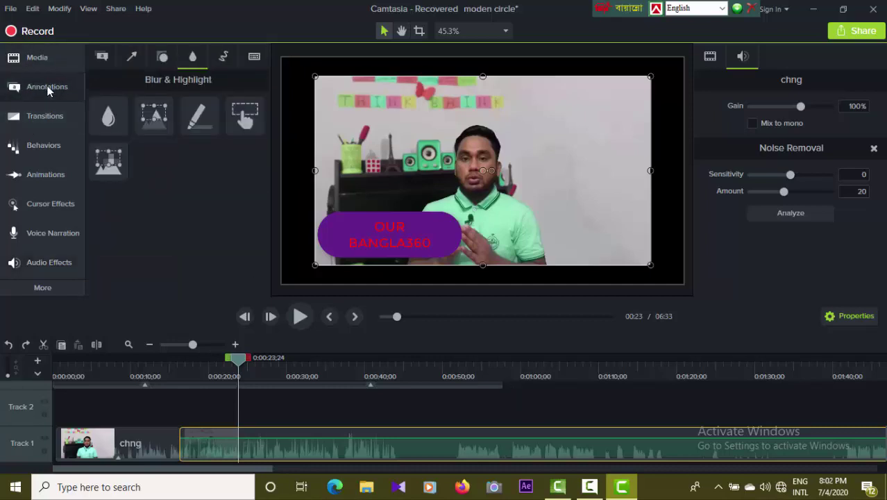
left_click(56, 120)
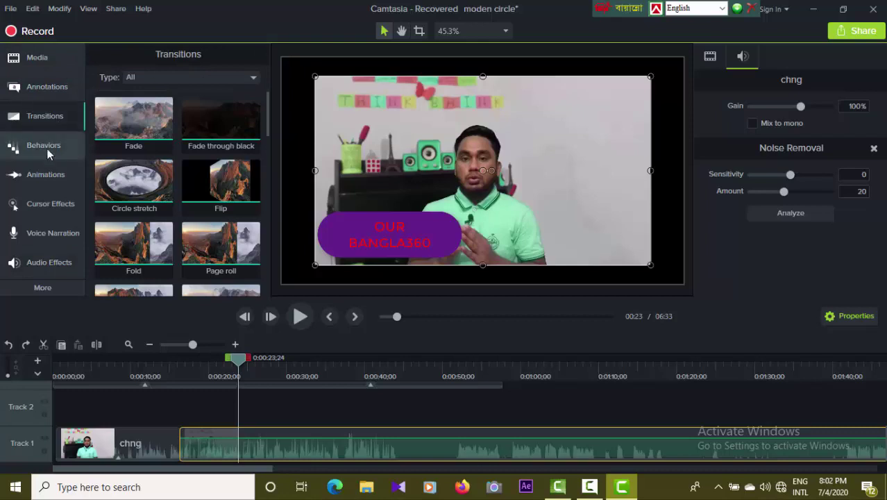
left_click(42, 147)
left_click(40, 181)
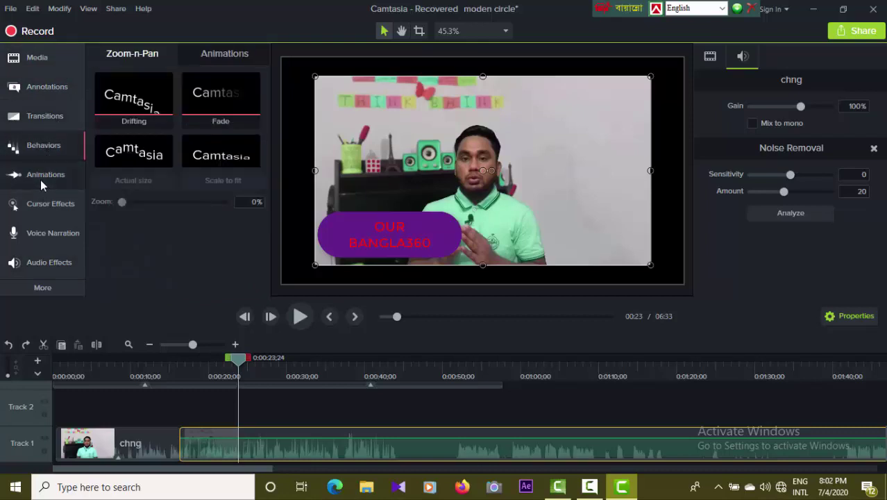
left_click(37, 218)
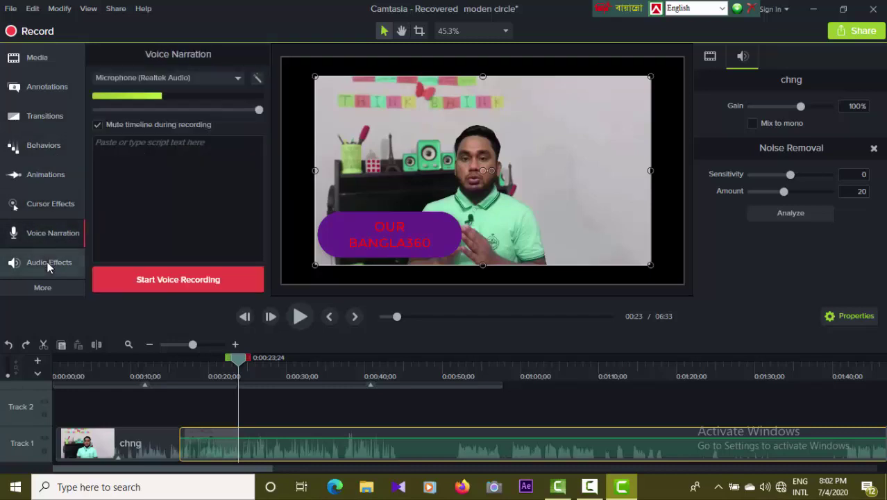
left_click(47, 261)
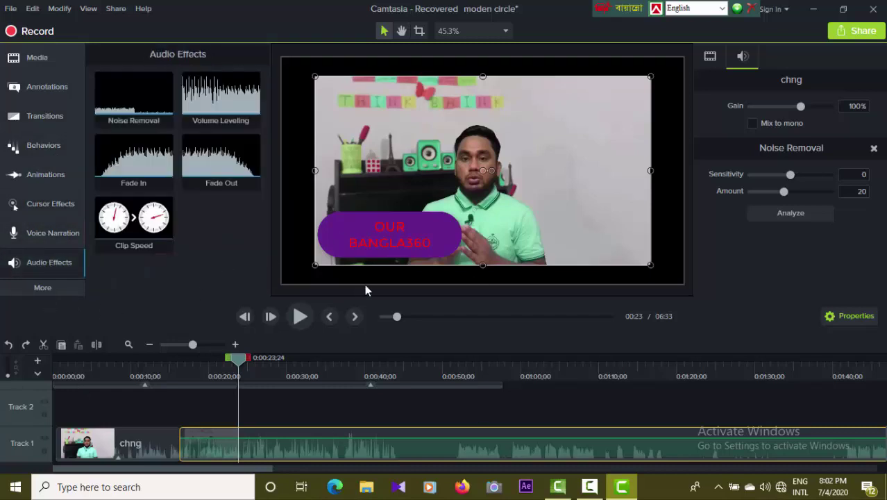
Begin Save As with the name 'X CVSDVGFSDRFG', cancel it, then open and close the File menu.
left_click(10, 8)
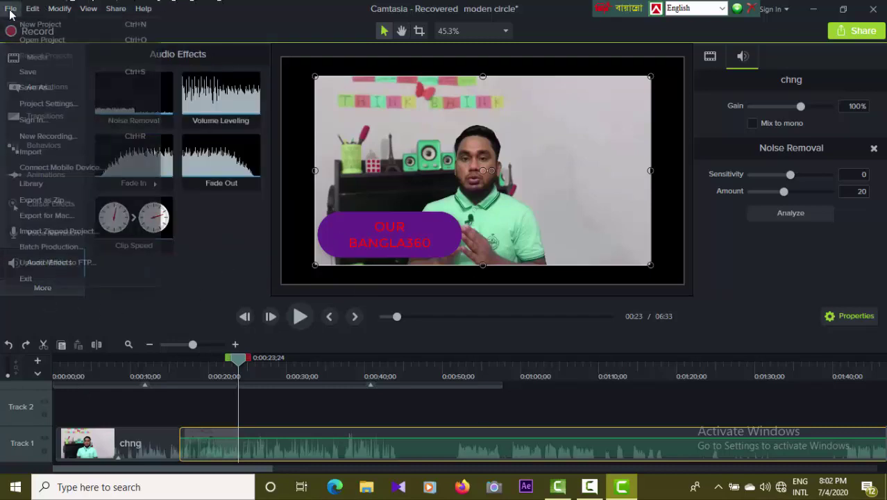
left_click(38, 91)
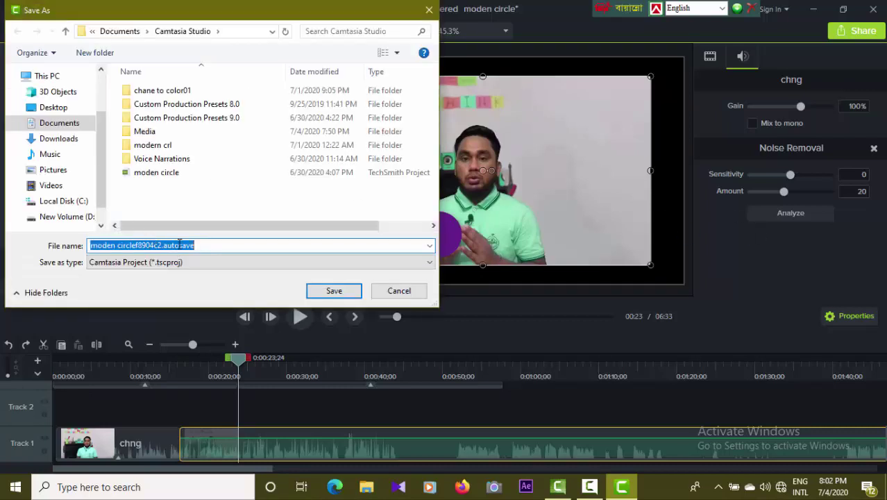
type("X CVSDVGFSDRFG")
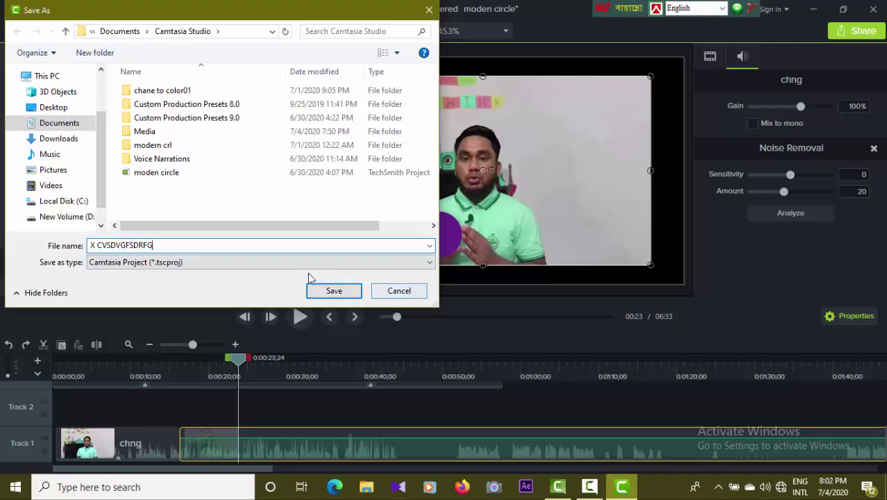
left_click(396, 294)
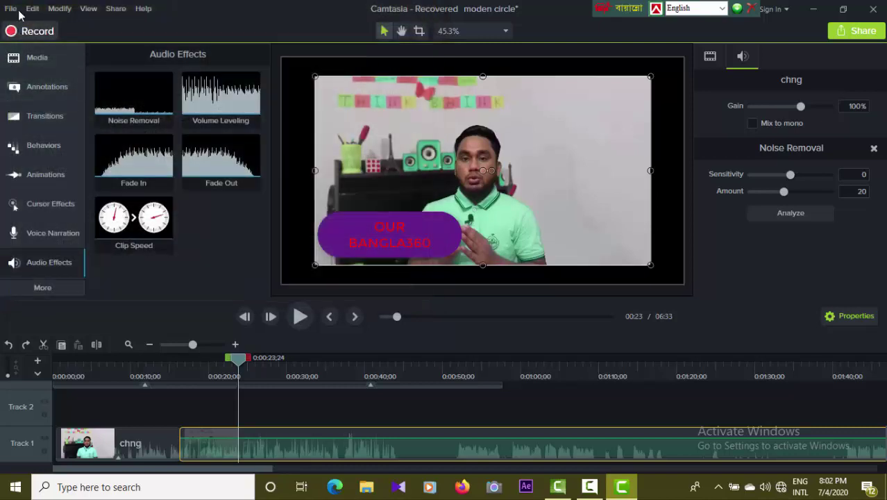
left_click(11, 8)
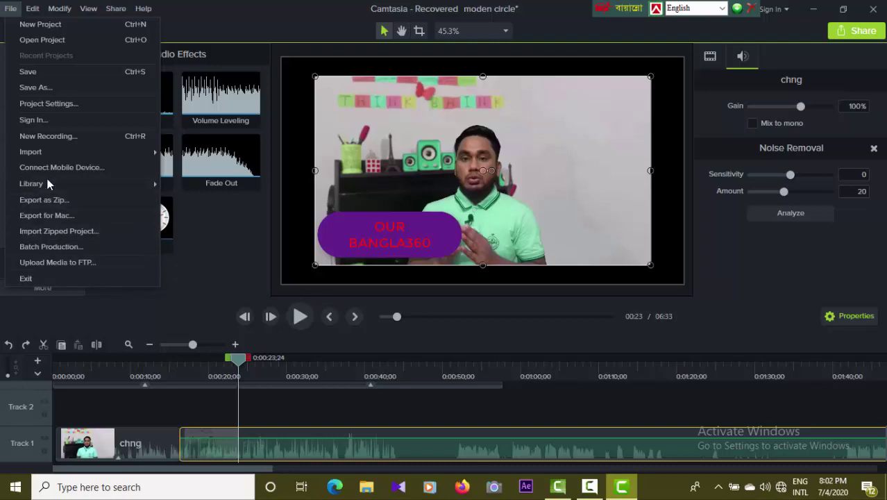
left_click(194, 295)
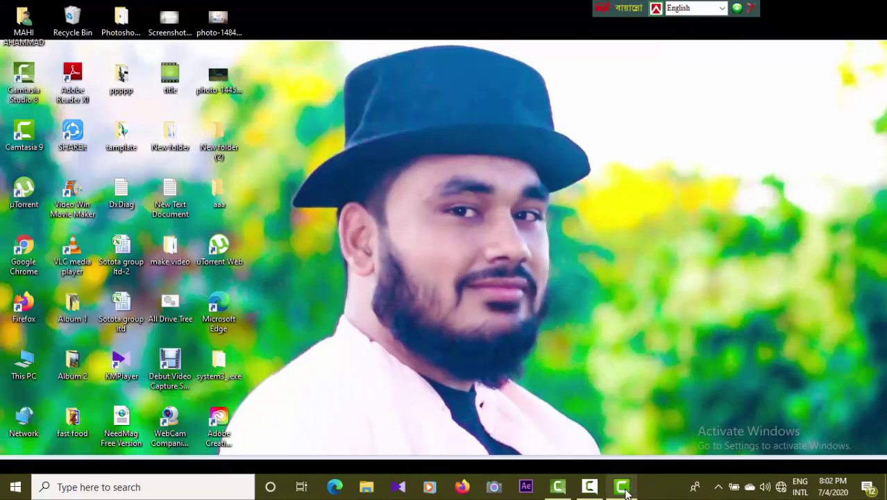
Acknowledge the Recorder hotkey error, minimize the Recorder, then restore it from the taskbar.
mouse_move(625, 491)
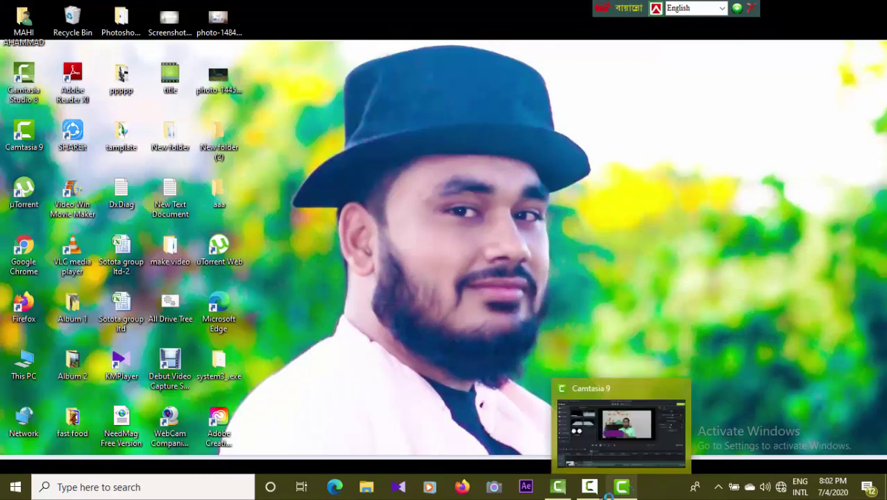
left_click(518, 434)
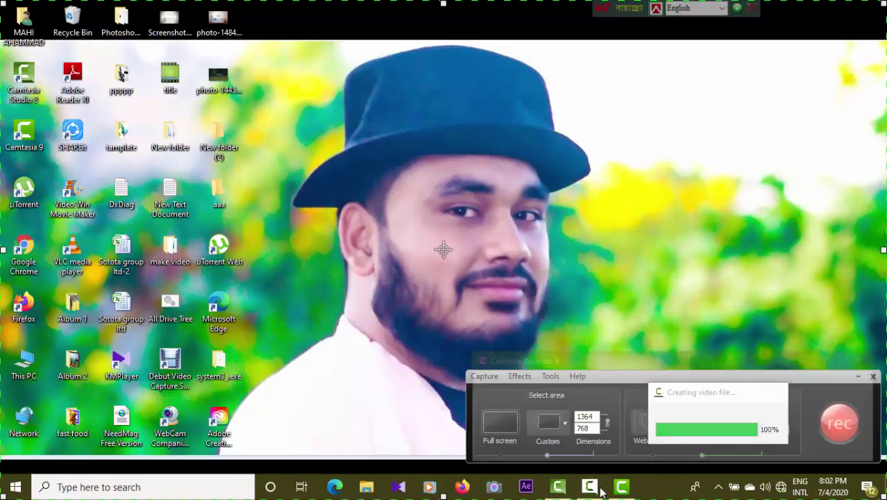
left_click(859, 376)
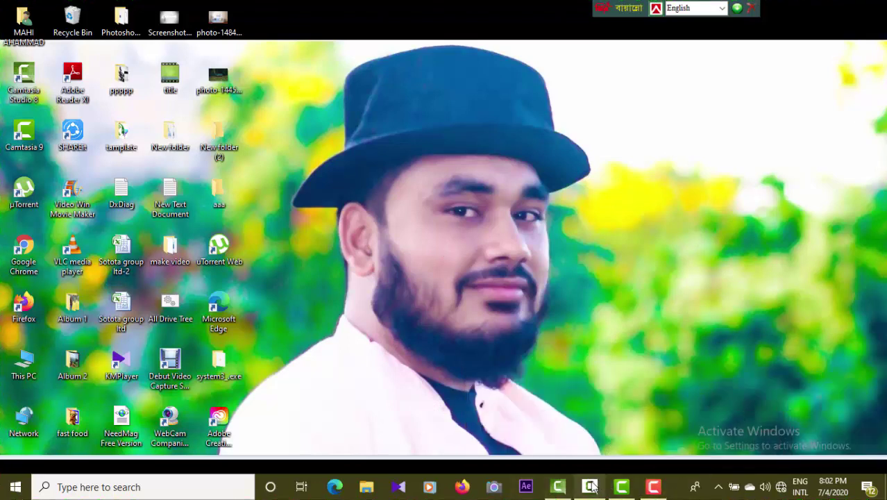
left_click(592, 487)
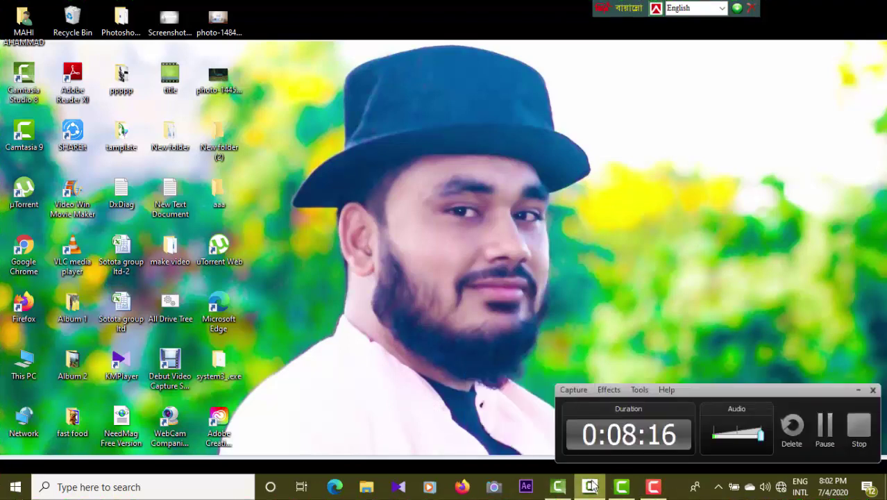